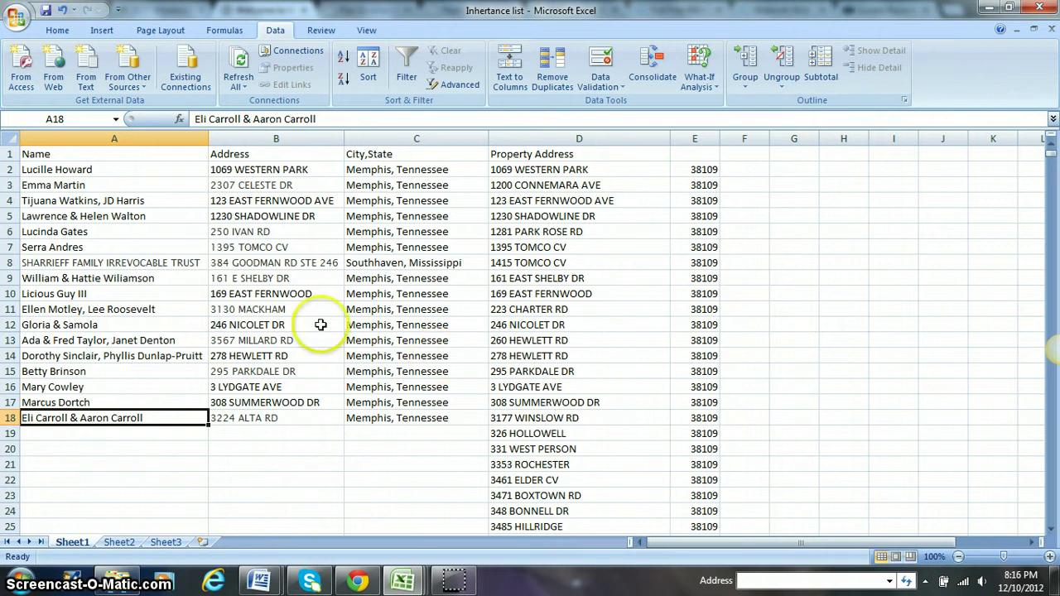
pyautogui.scroll(-6, 321, 324)
pyautogui.scroll(6, 320, 324)
pyautogui.scroll(-11, 287, 312)
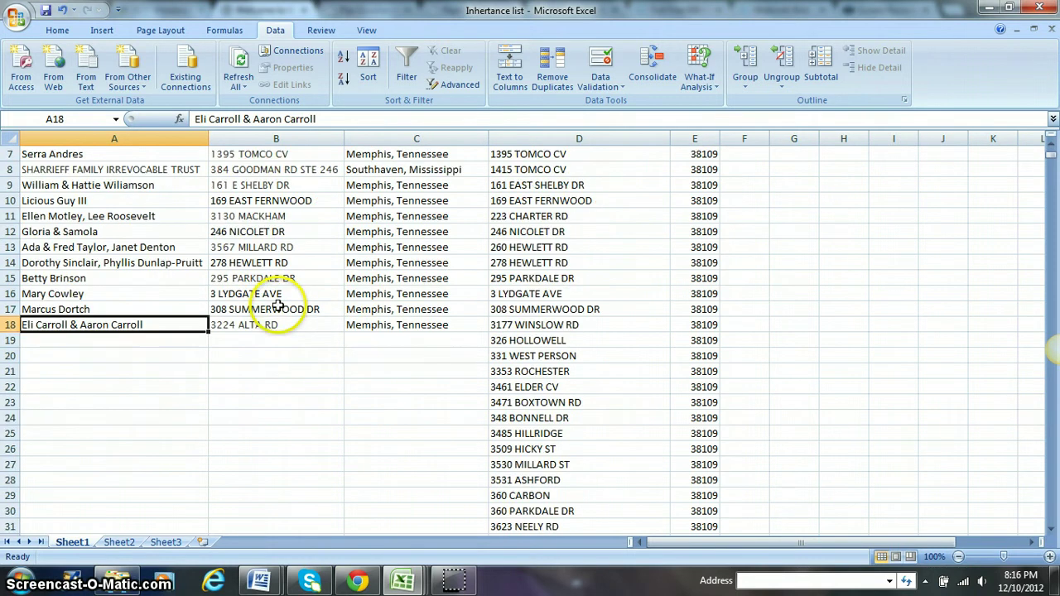
pyautogui.scroll(11, 289, 316)
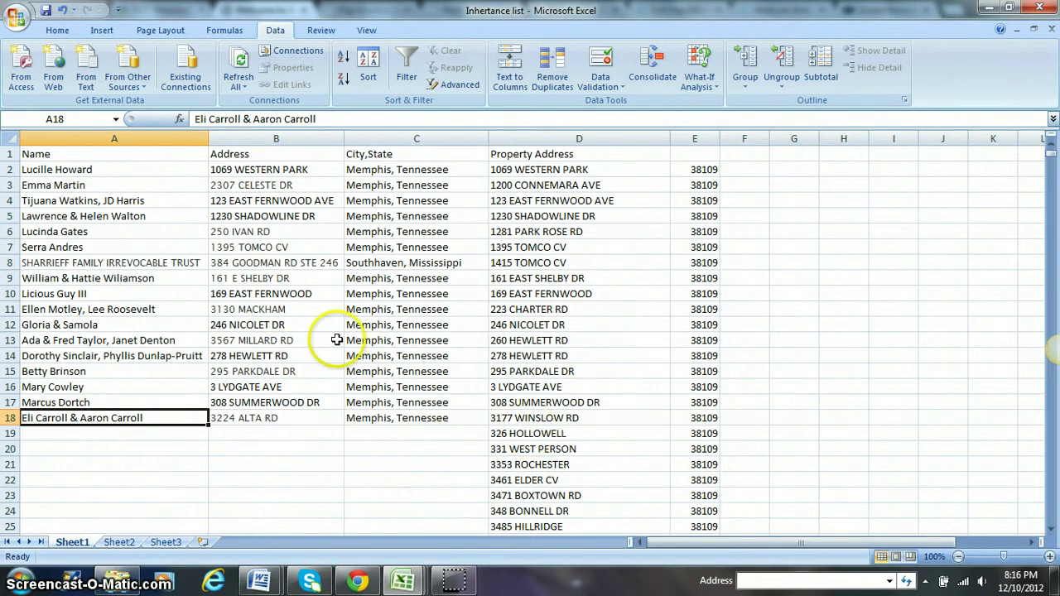
pyautogui.scroll(-20, 337, 339)
pyautogui.scroll(20, 337, 340)
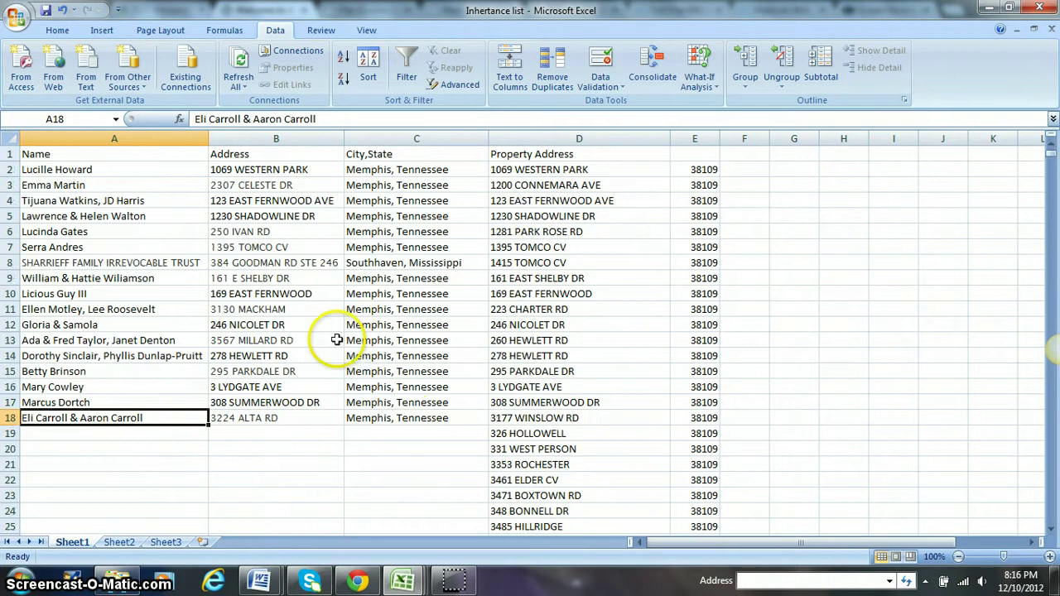
pyautogui.click(553, 436)
pyautogui.hotkey('ctrl', 'c')
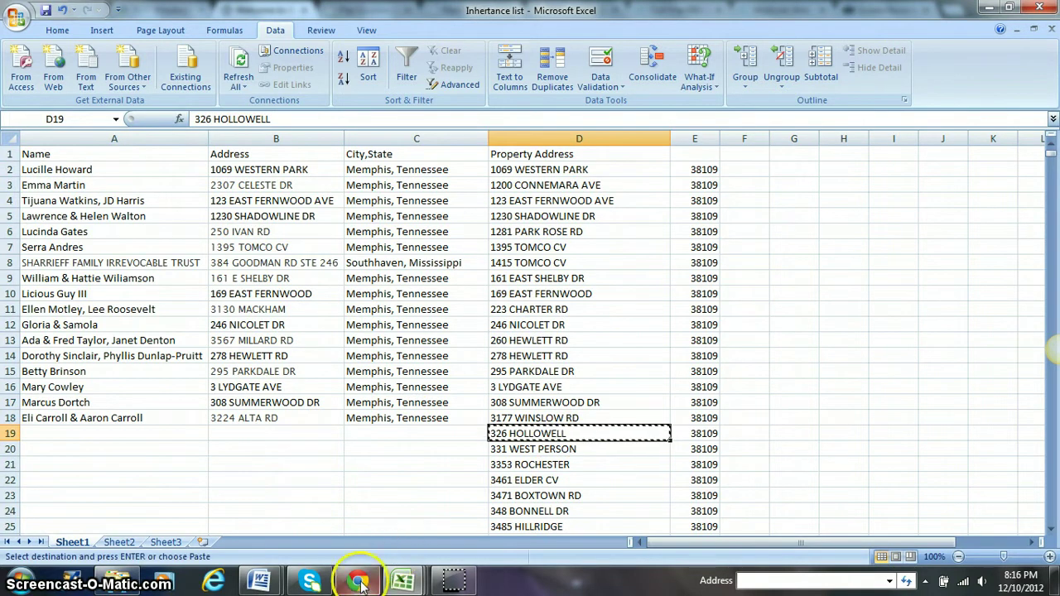
# Step: Enter street number 326 in the assessor site's address search, checking the spreadsheet address
pyautogui.click(358, 582)
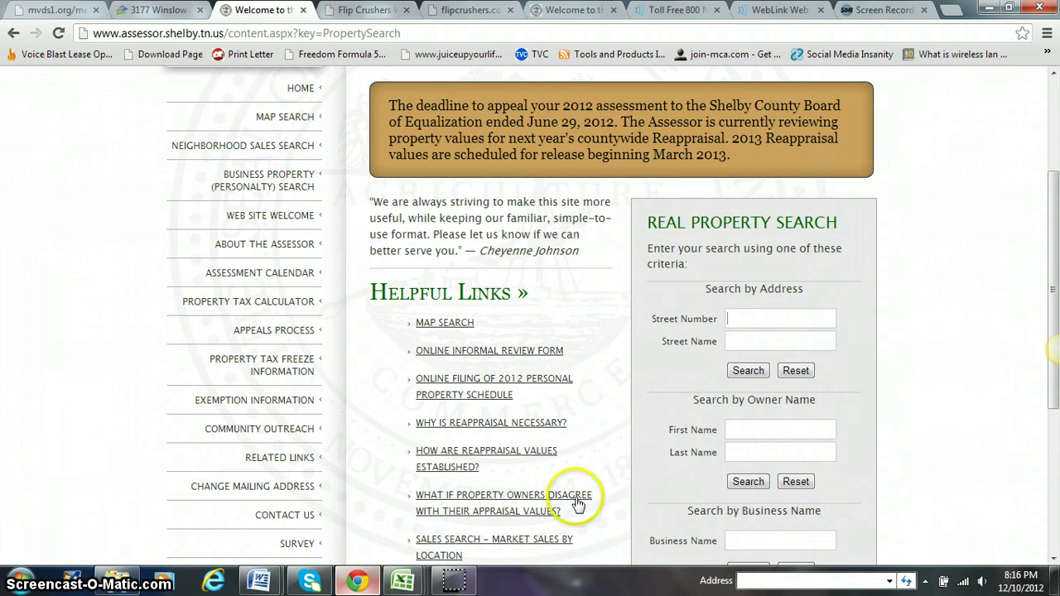
pyautogui.click(401, 580)
pyautogui.click(566, 417)
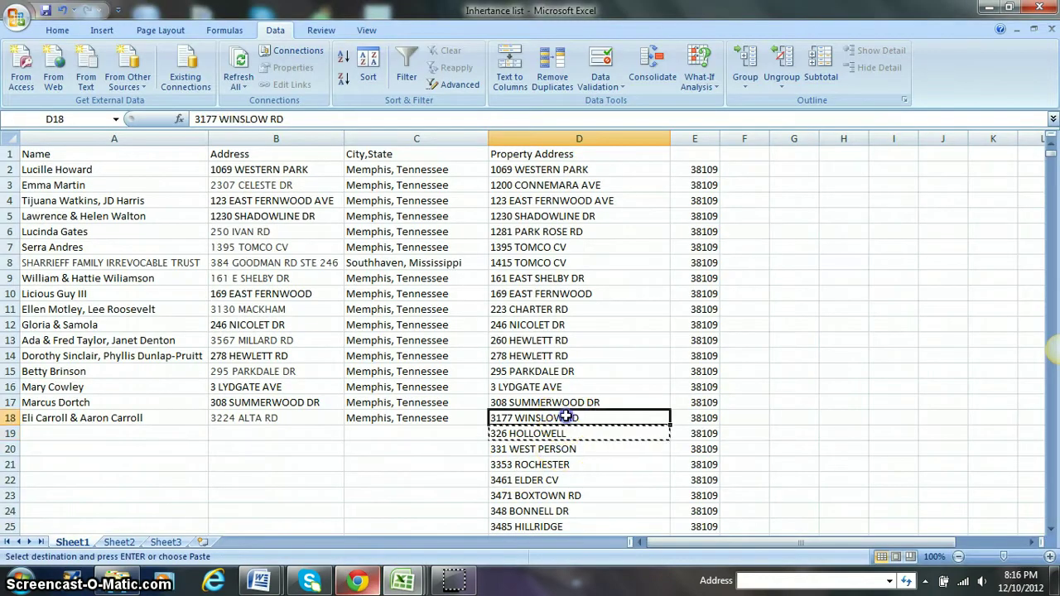
pyautogui.click(566, 433)
pyautogui.click(364, 583)
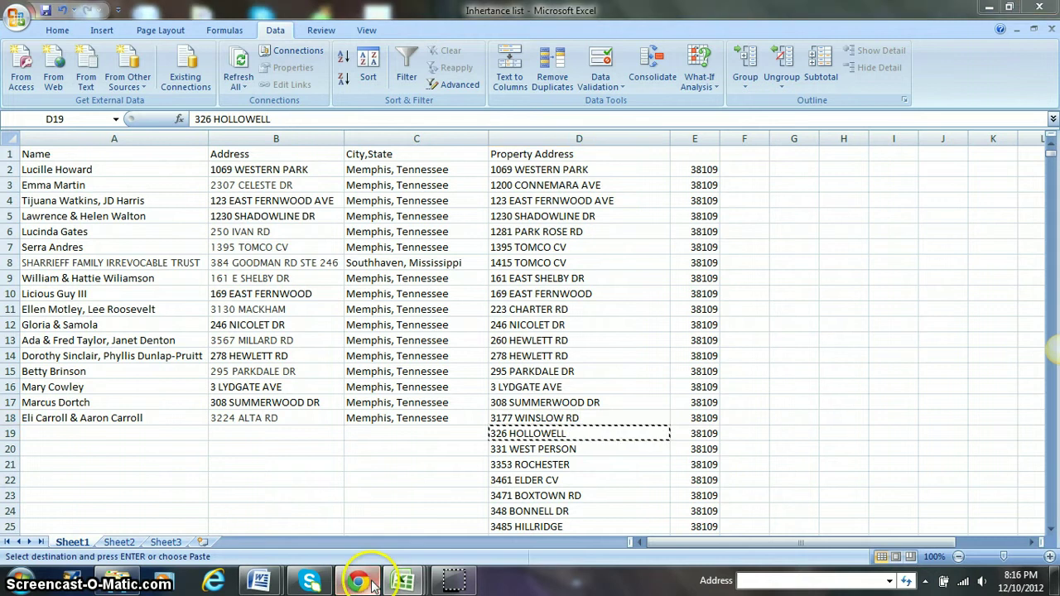
pyautogui.write('326')
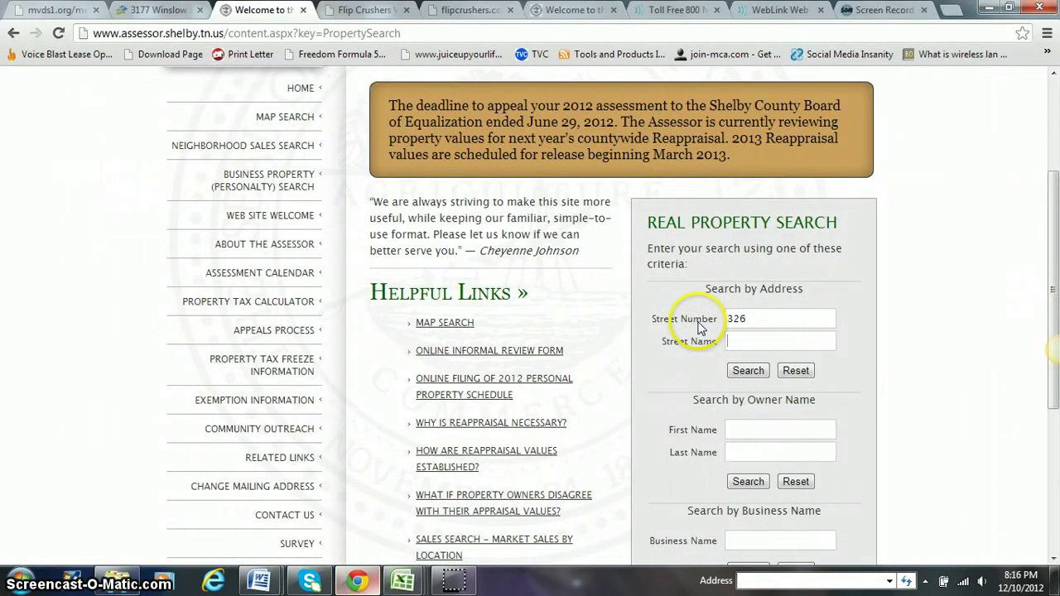
pyautogui.click(355, 580)
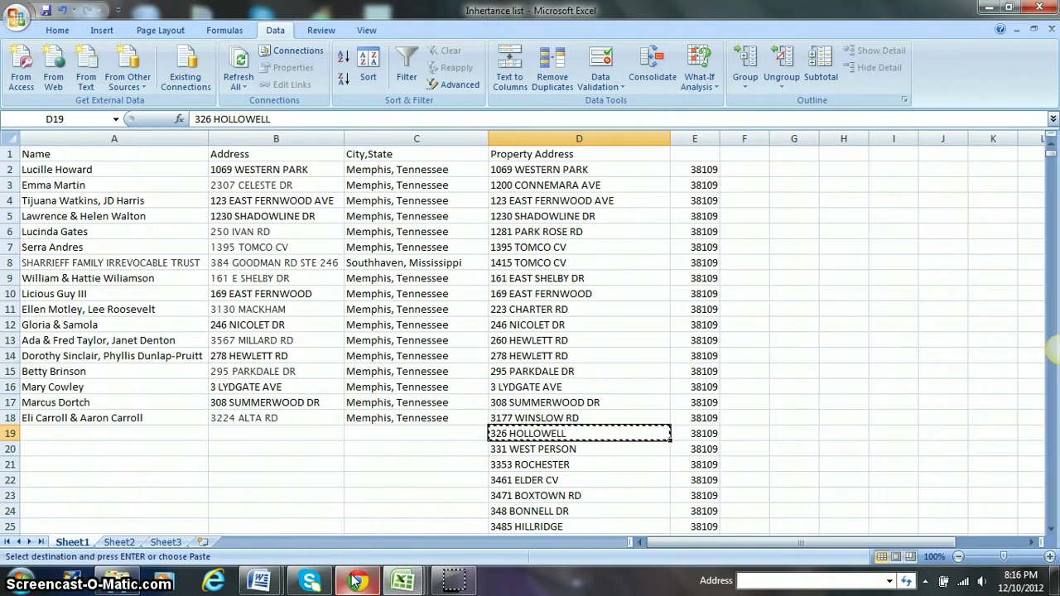
pyautogui.click(354, 580)
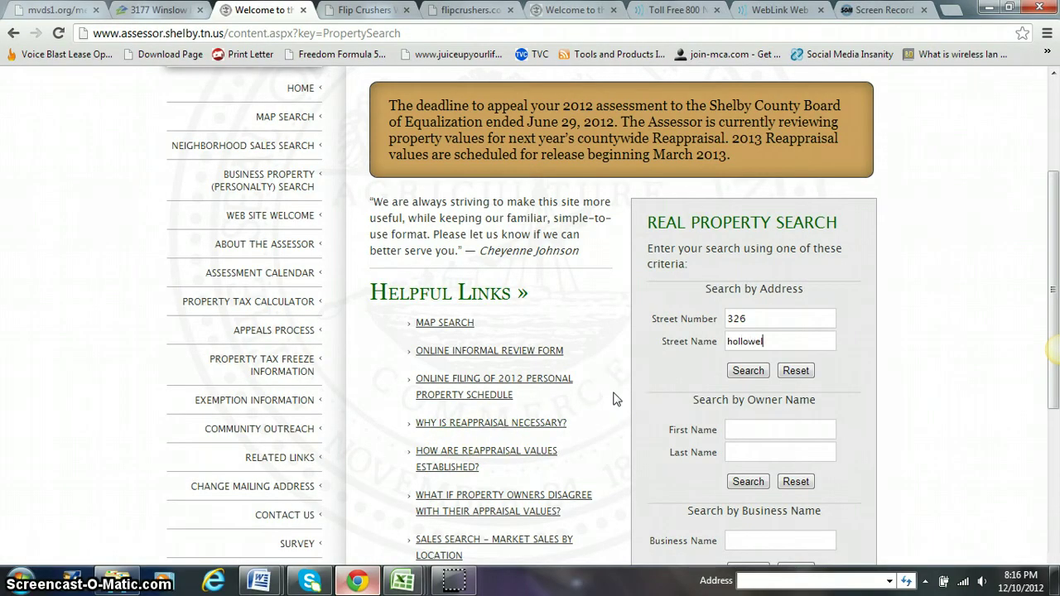
pyautogui.click(748, 371)
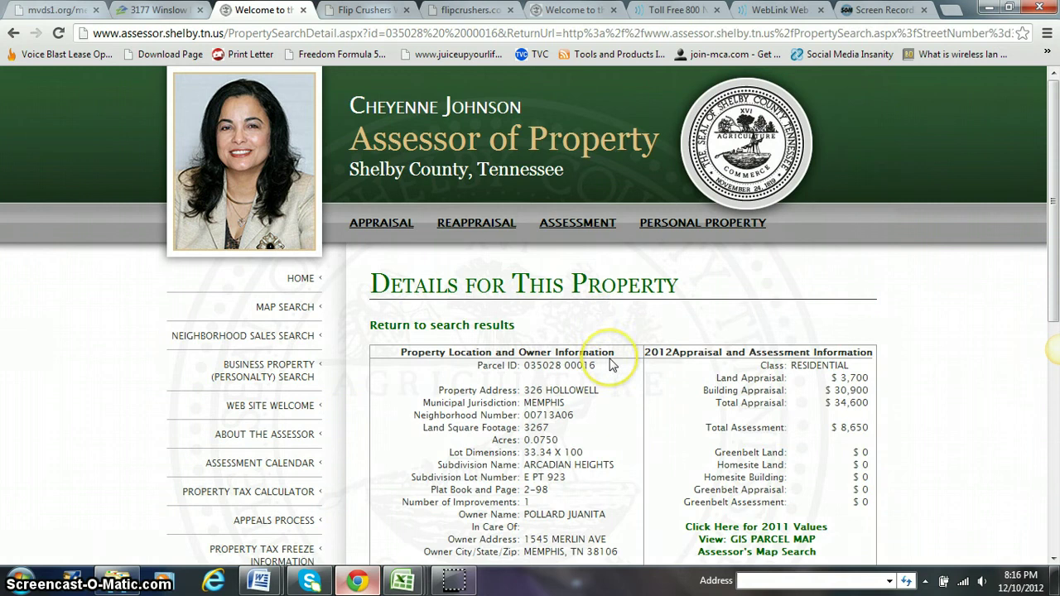
pyautogui.scroll(-3, 610, 359)
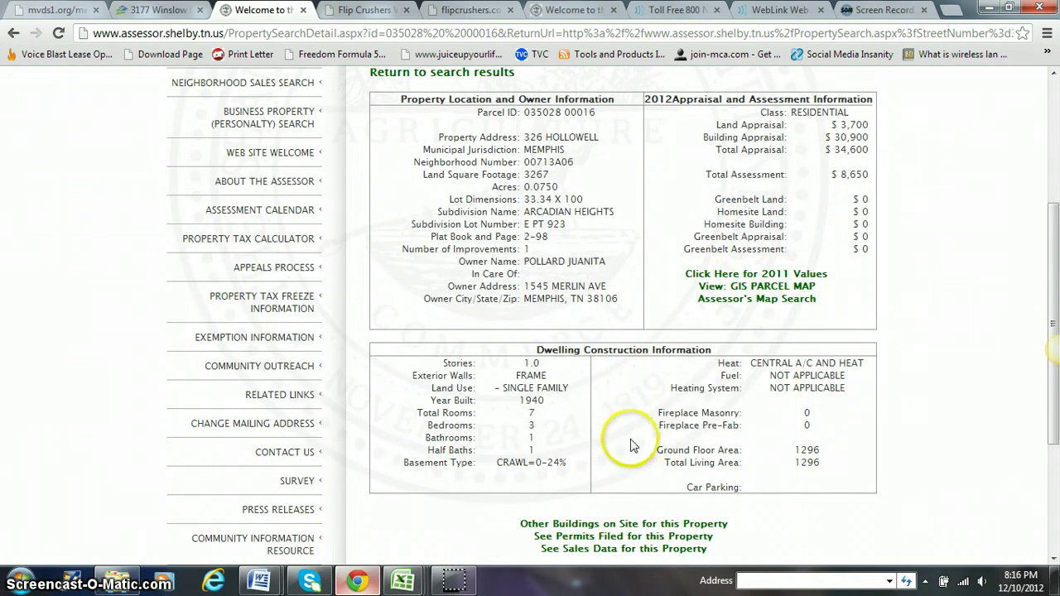
pyautogui.scroll(-1, 630, 464)
# Step: Check the parcel's sales history, return to its details, and copy the owner's mailing address
pyautogui.click(628, 529)
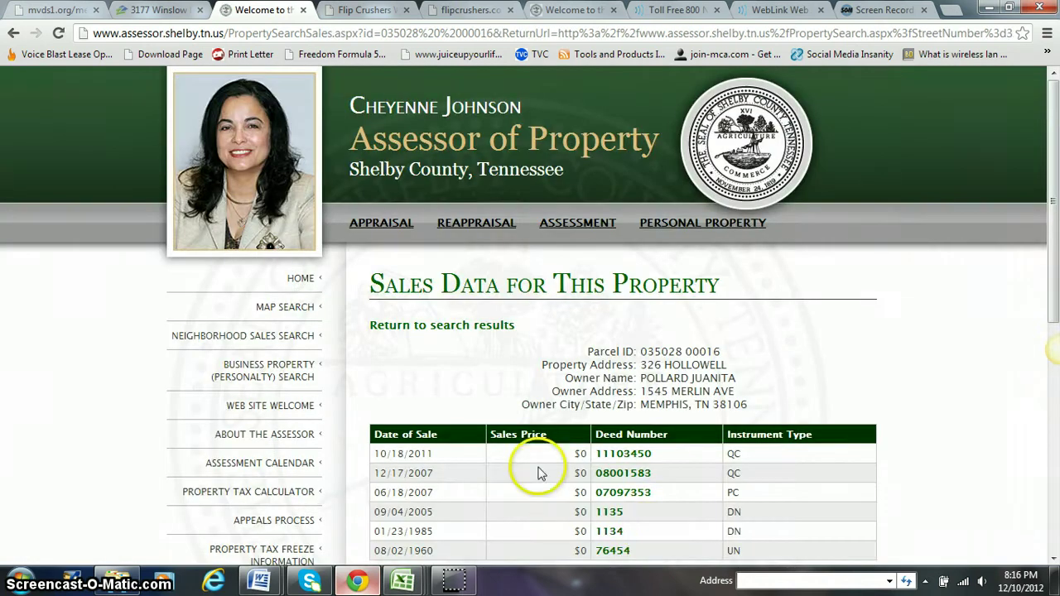
pyautogui.scroll(-1, 537, 471)
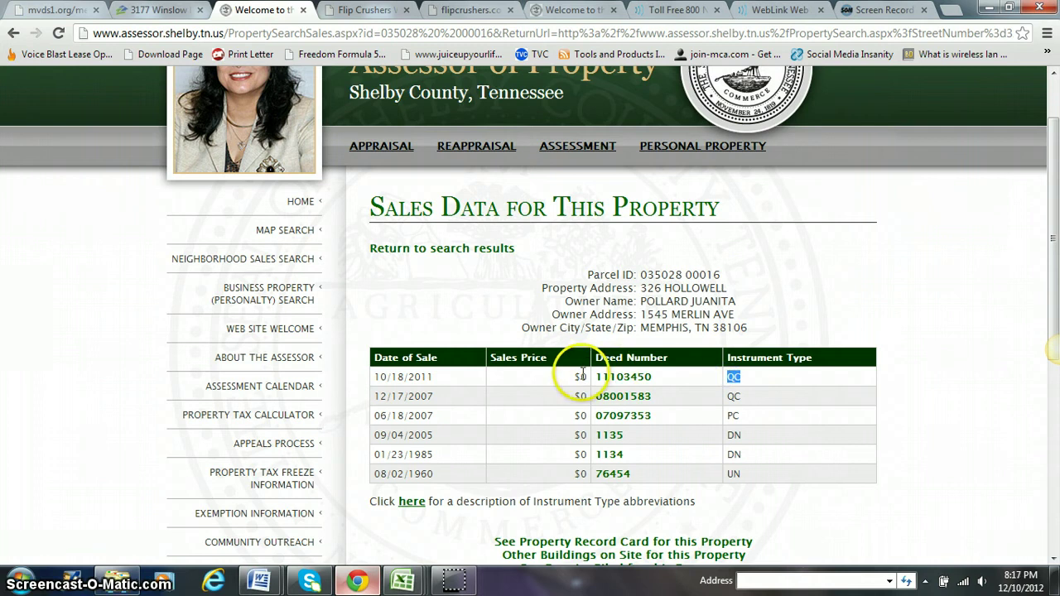
pyautogui.moveTo(527, 377); pyautogui.dragTo(797, 346)
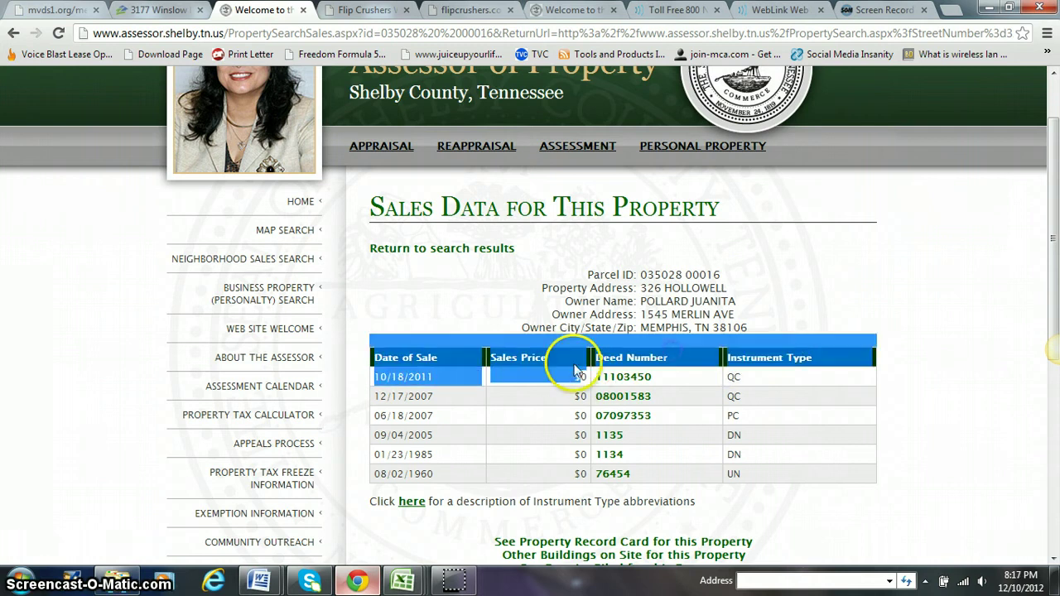
pyautogui.click(482, 372)
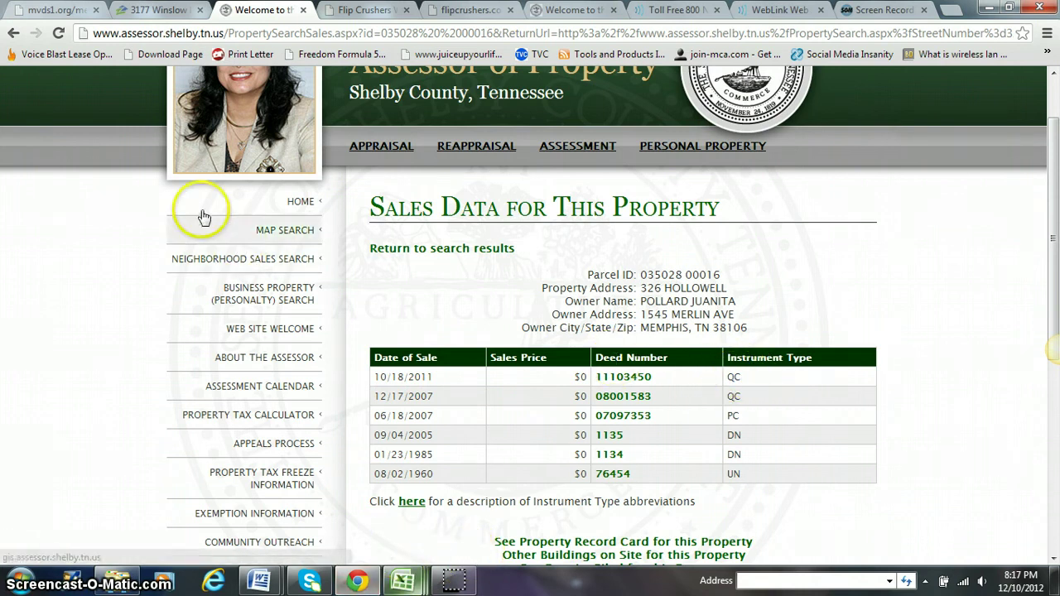
pyautogui.hotkey('alt', 'Left')
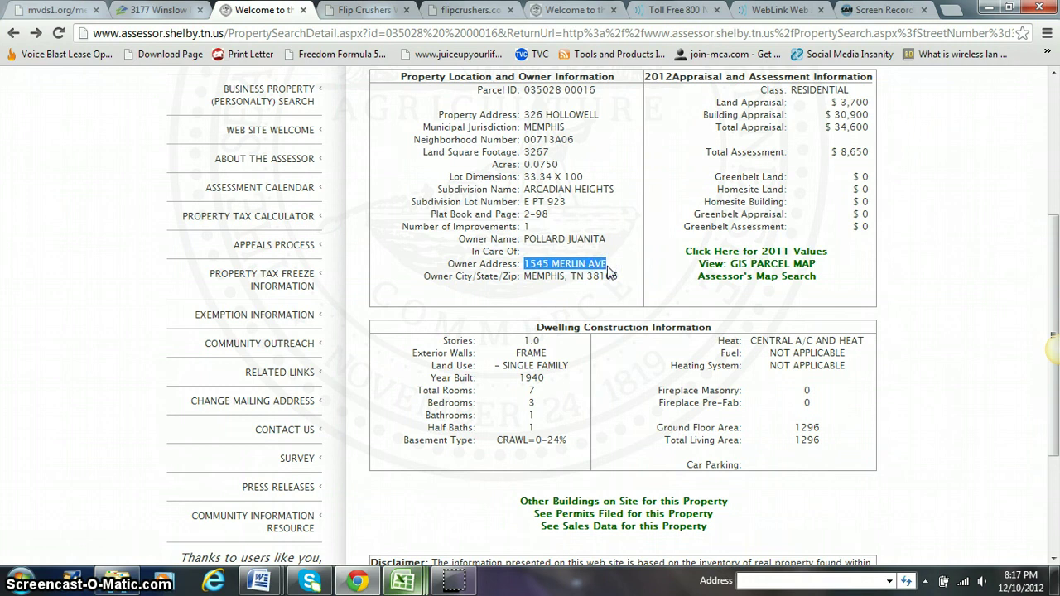
pyautogui.click(404, 582)
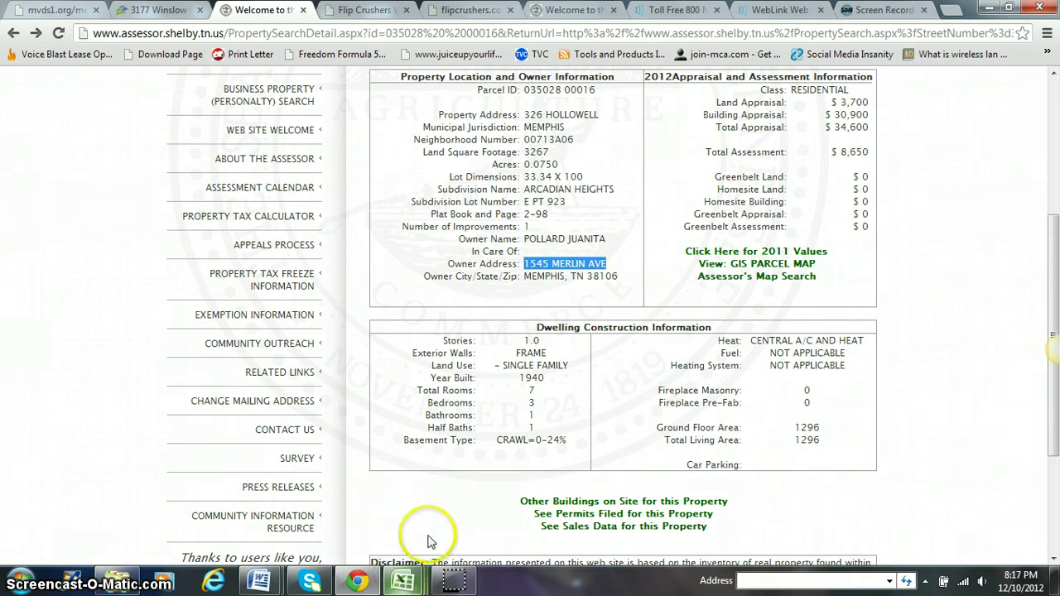
pyautogui.click(403, 582)
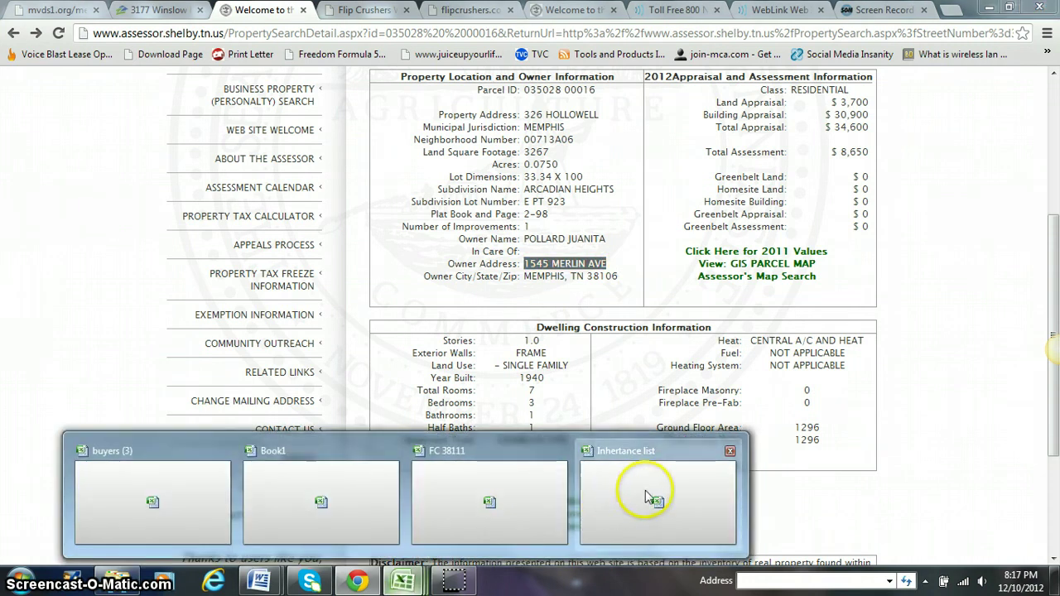
# Step: Paste the owner's mailing address into B19 and enter Memphis, Tennessee in C19
pyautogui.click(644, 488)
pyautogui.click(310, 434)
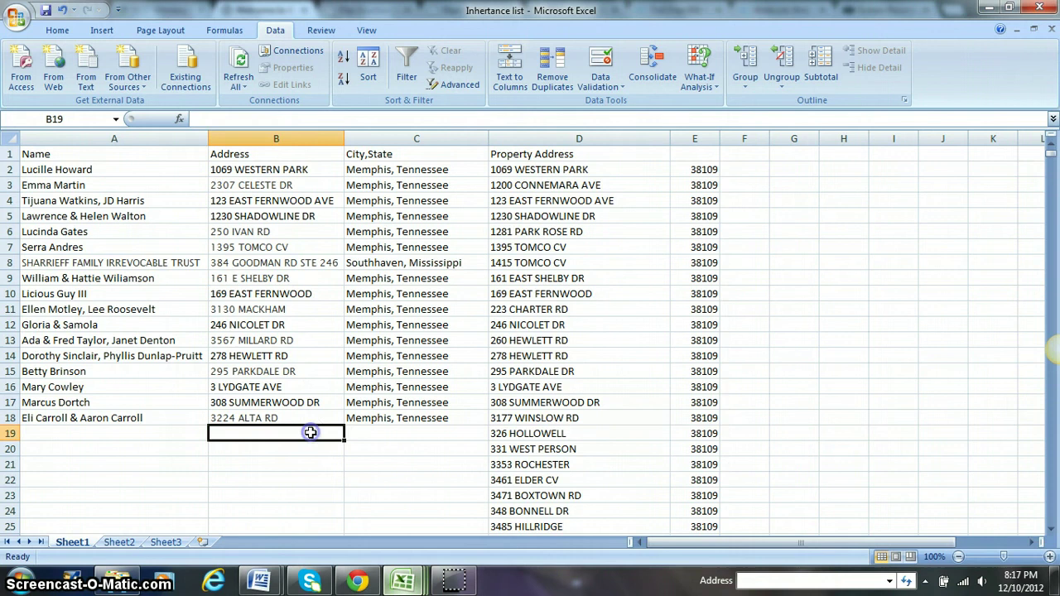
pyautogui.hotkey('ctrl', 'v')
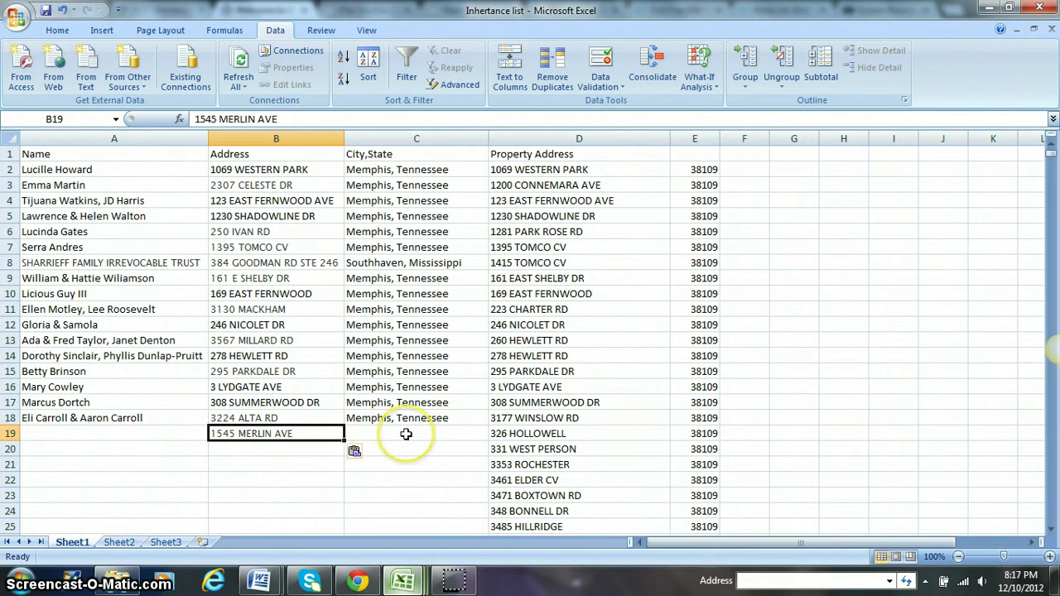
pyautogui.click(406, 434)
pyautogui.click(359, 581)
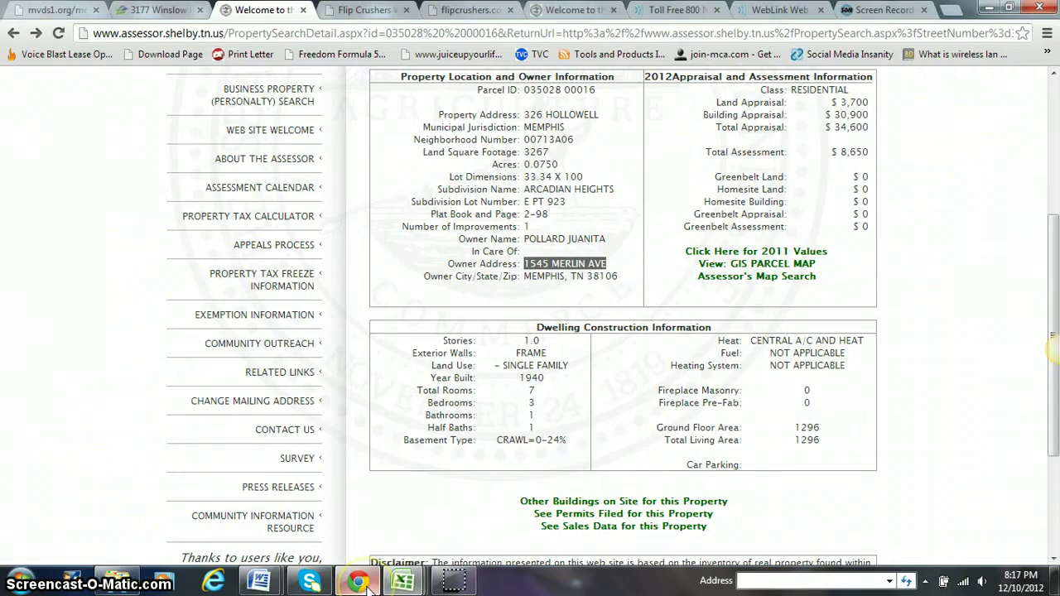
pyautogui.click(359, 581)
pyautogui.write('Mem')
pyautogui.press('Return')
# Step: Enter the owner's name in A19 and move to the next property address in D20
pyautogui.press('Left')
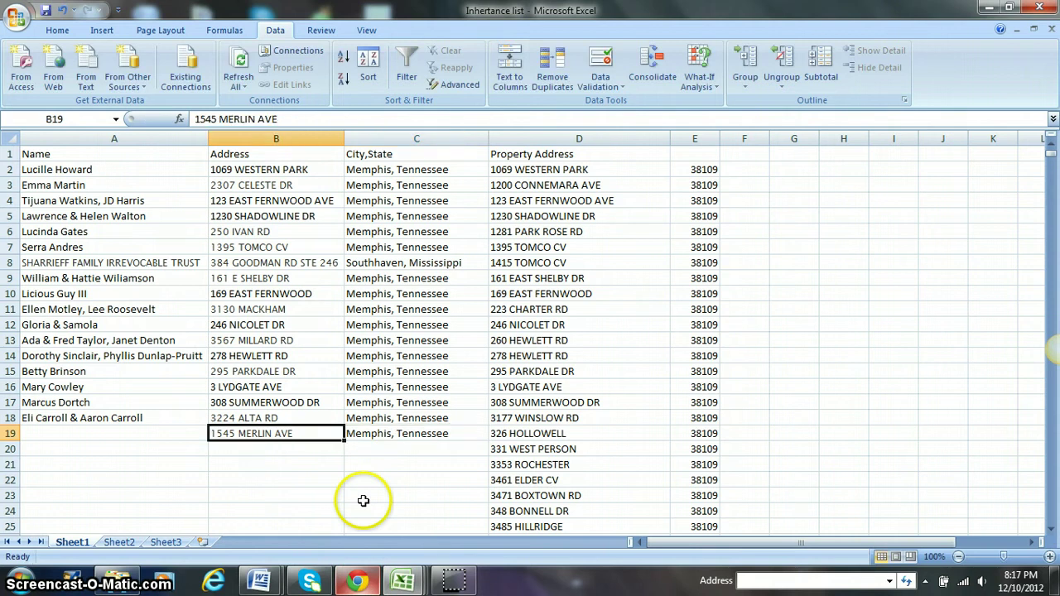
pyautogui.press('Left')
pyautogui.click(359, 581)
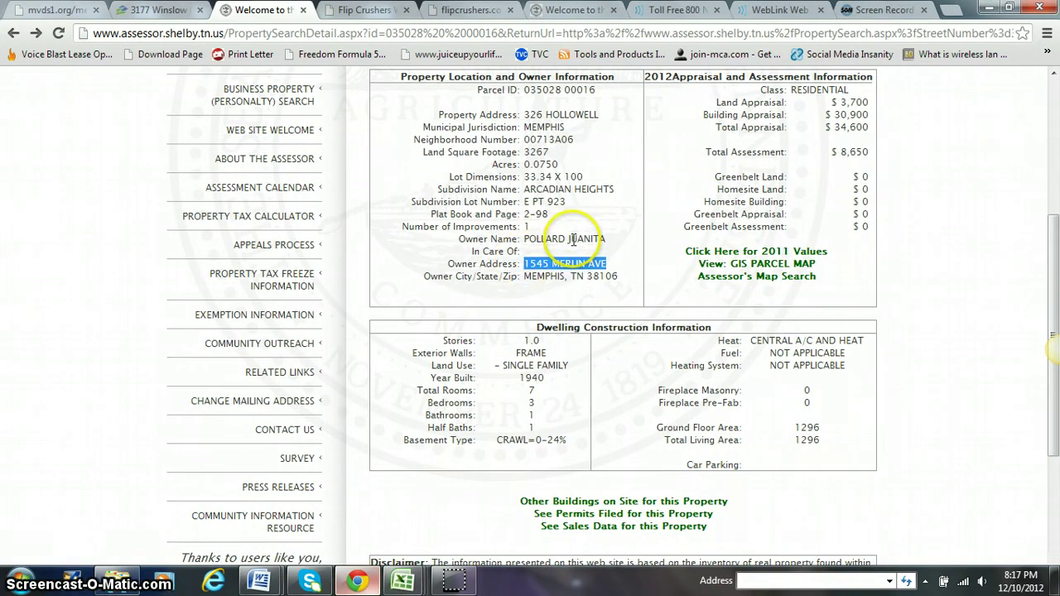
pyautogui.click(356, 580)
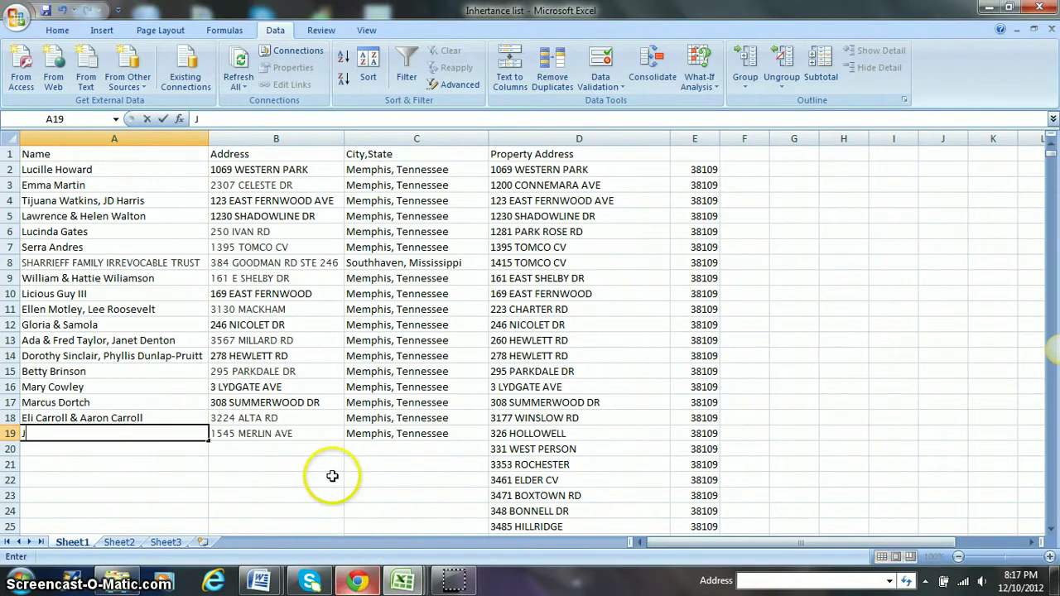
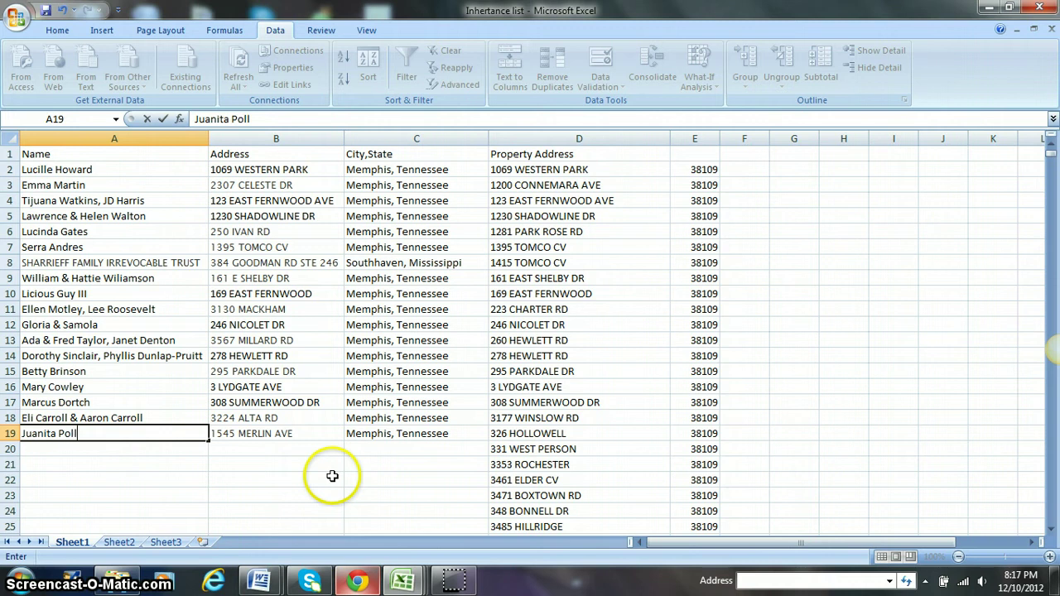
pyautogui.press('Return')
pyautogui.press('Right')
pyautogui.press('Right')
pyautogui.press('Right')
pyautogui.press('Right')
pyautogui.press('Left')
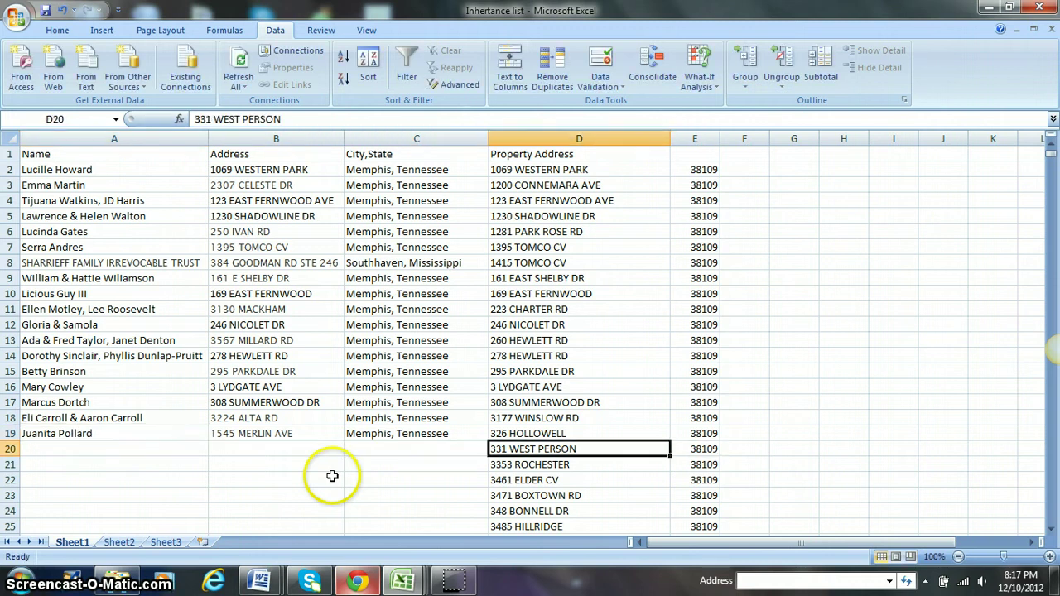
# Step: Copy D20's property address and bring the assessor site back to its home search form
pyautogui.hotkey('ctrl', 'c')
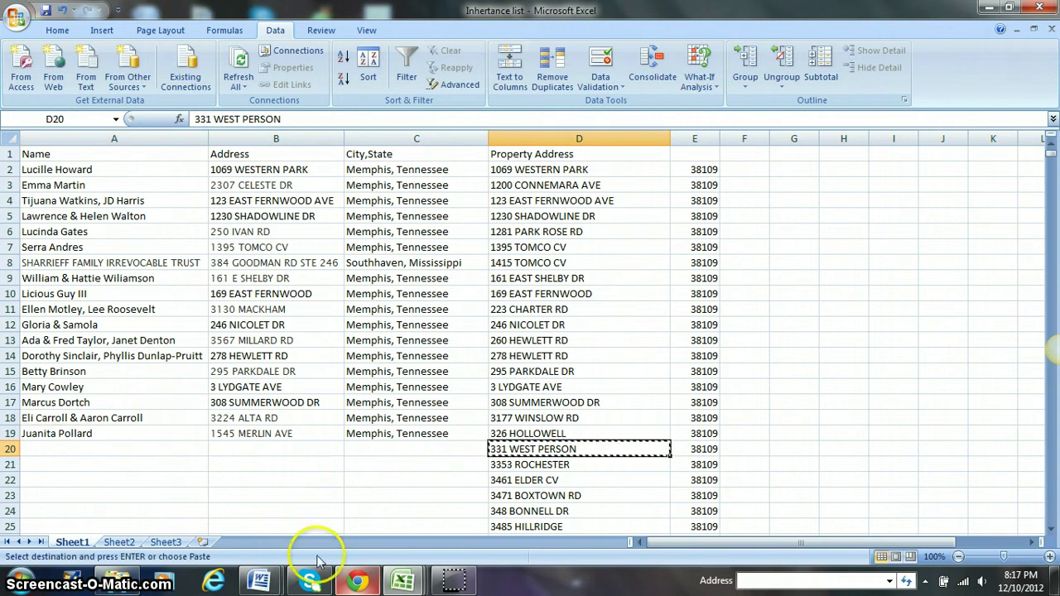
pyautogui.click(358, 582)
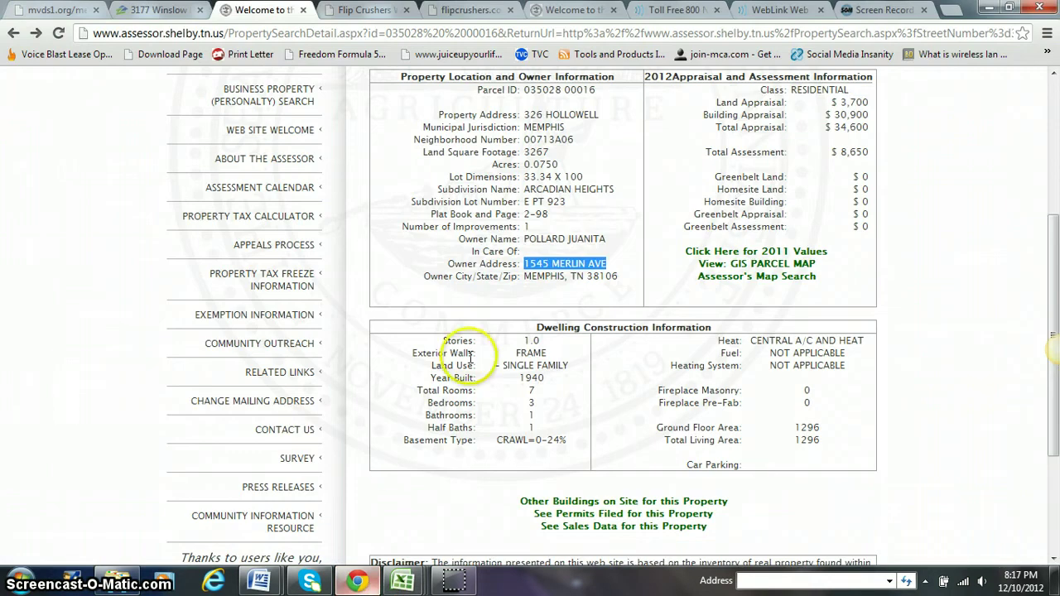
pyautogui.click(16, 33)
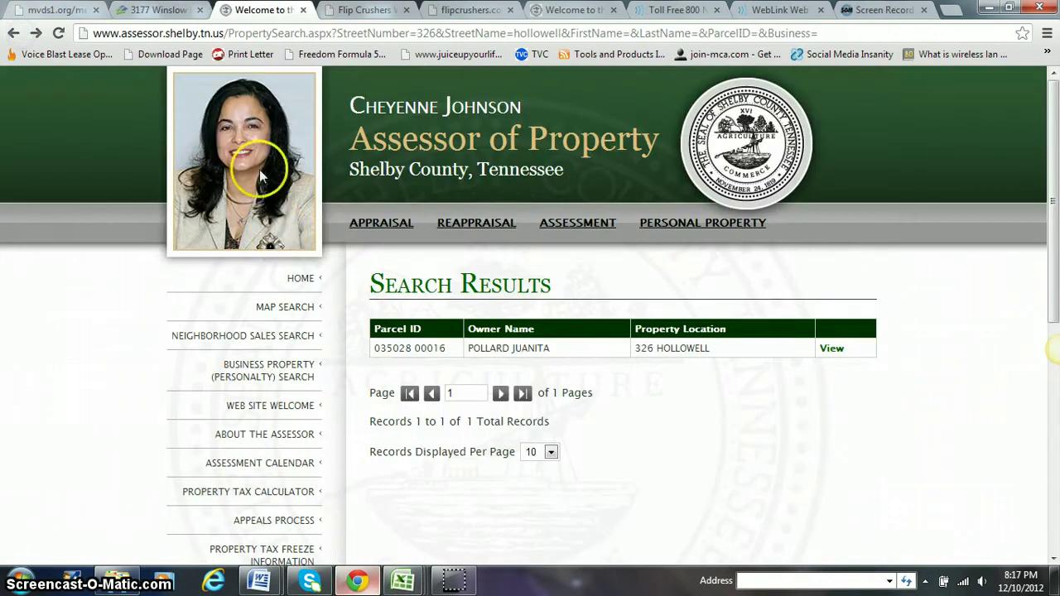
pyautogui.click(303, 287)
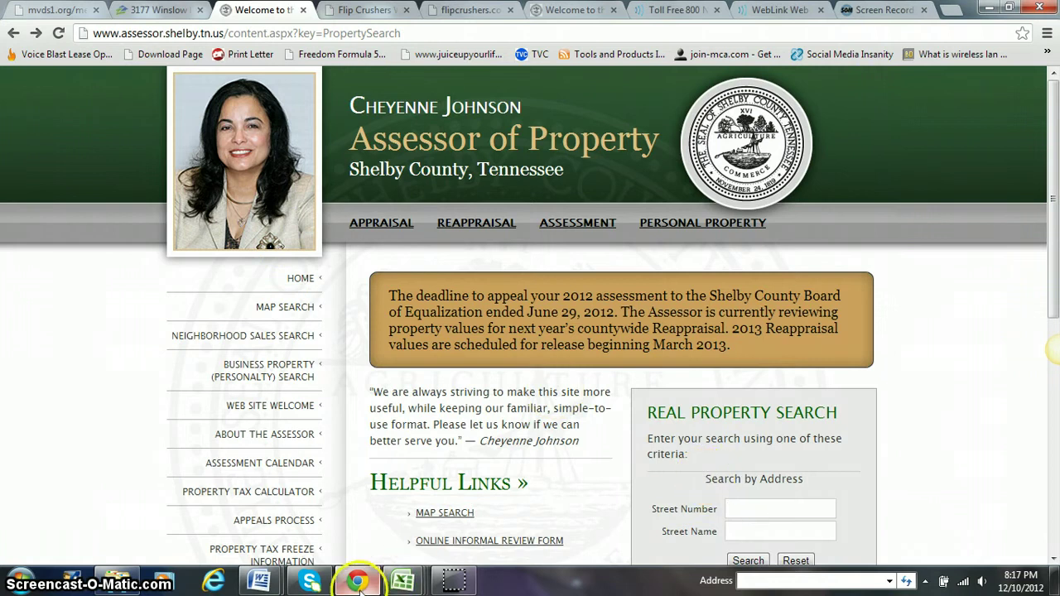
# Step: Enter street number 331 and street name 'pe' in the address search
pyautogui.click(359, 584)
pyautogui.click(359, 583)
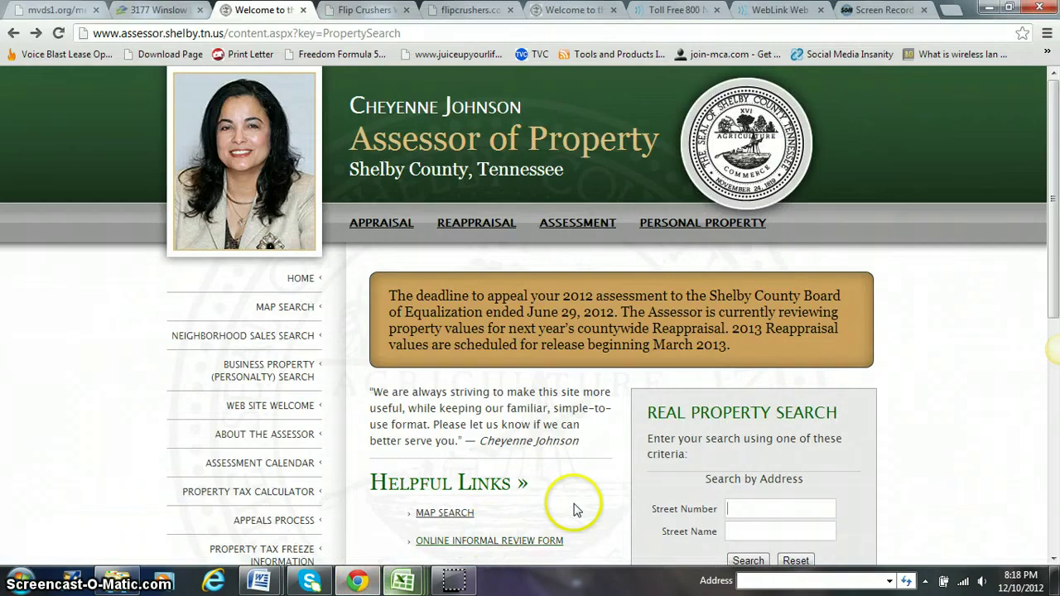
pyautogui.write('331')
pyautogui.press('Tab')
pyautogui.write('pe')
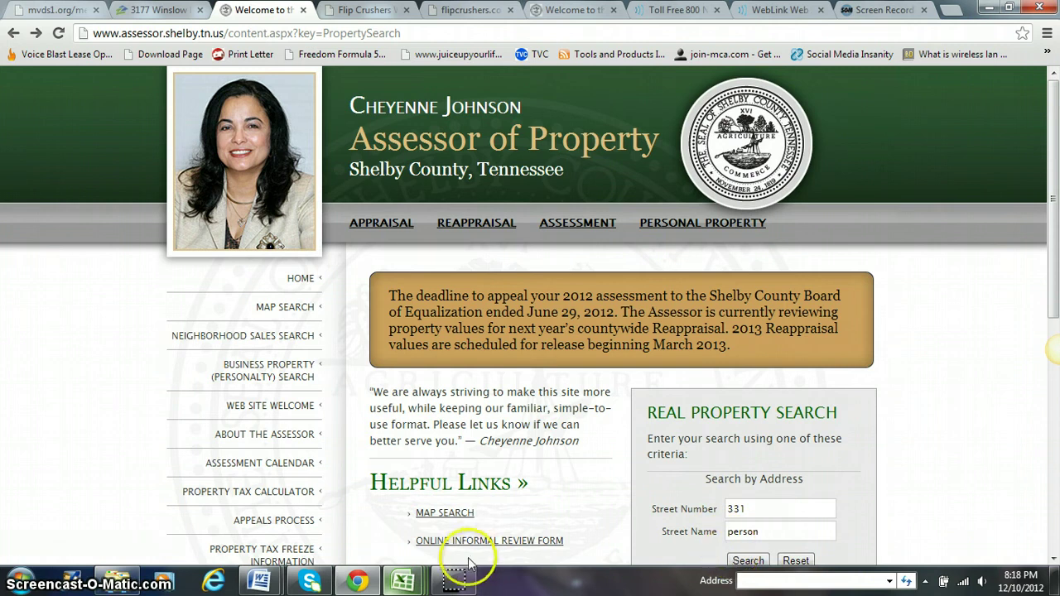
pyautogui.click(403, 582)
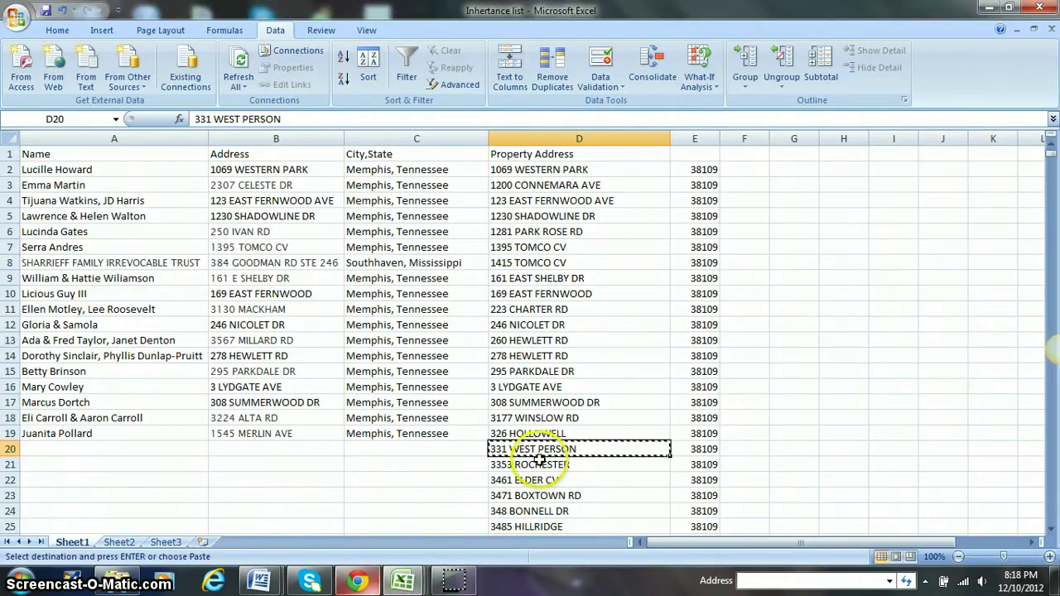
pyautogui.click(356, 582)
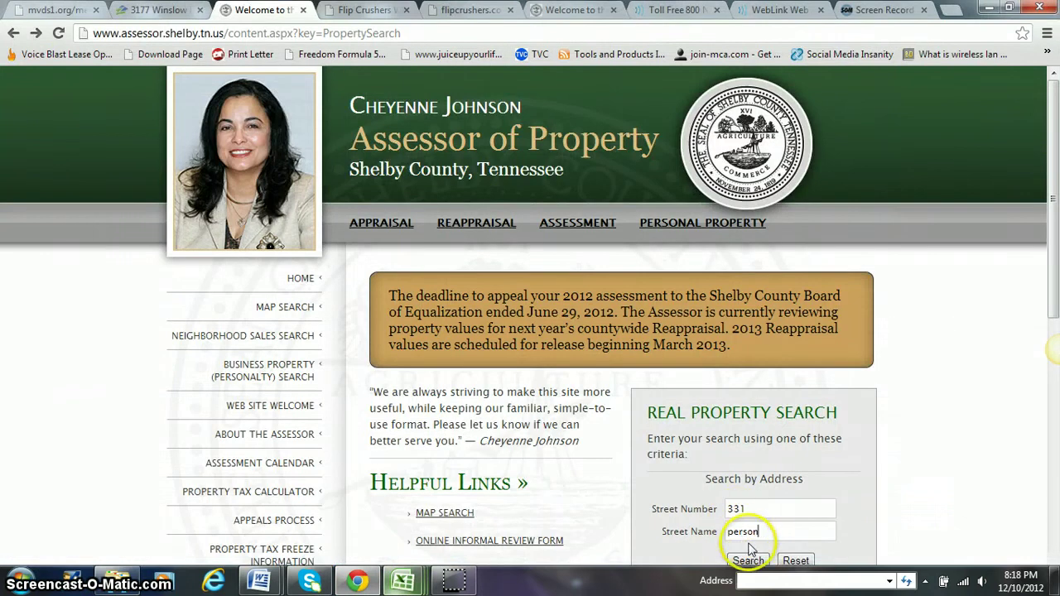
pyautogui.write('west')
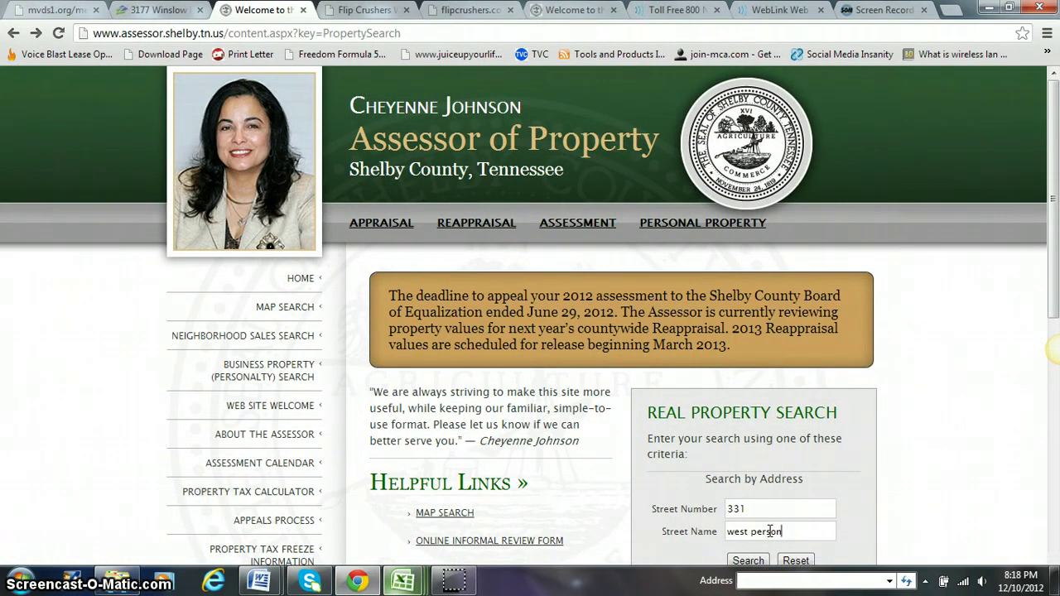
pyautogui.click(758, 562)
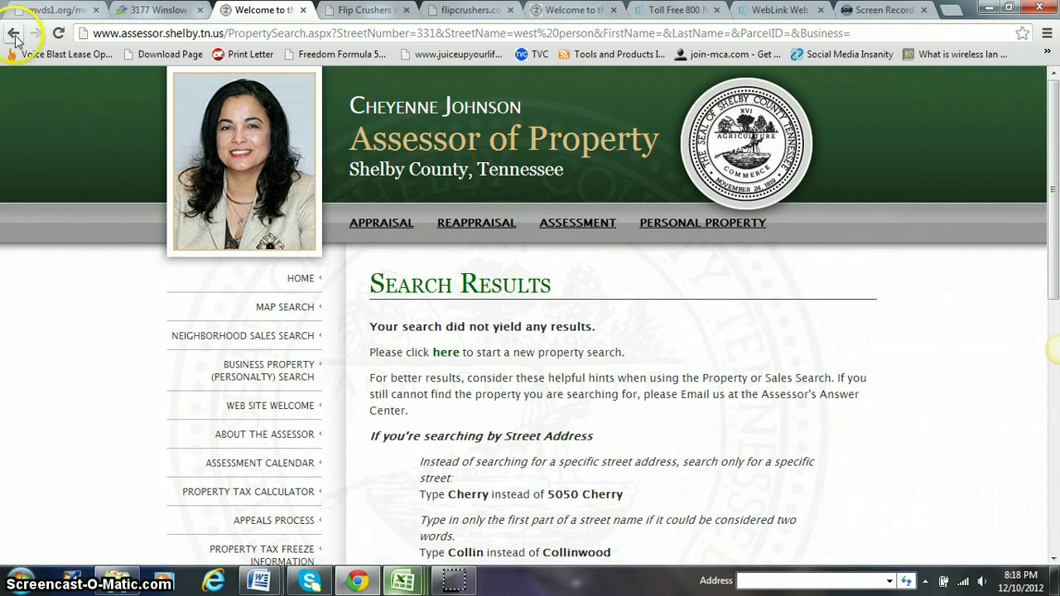
pyautogui.click(13, 34)
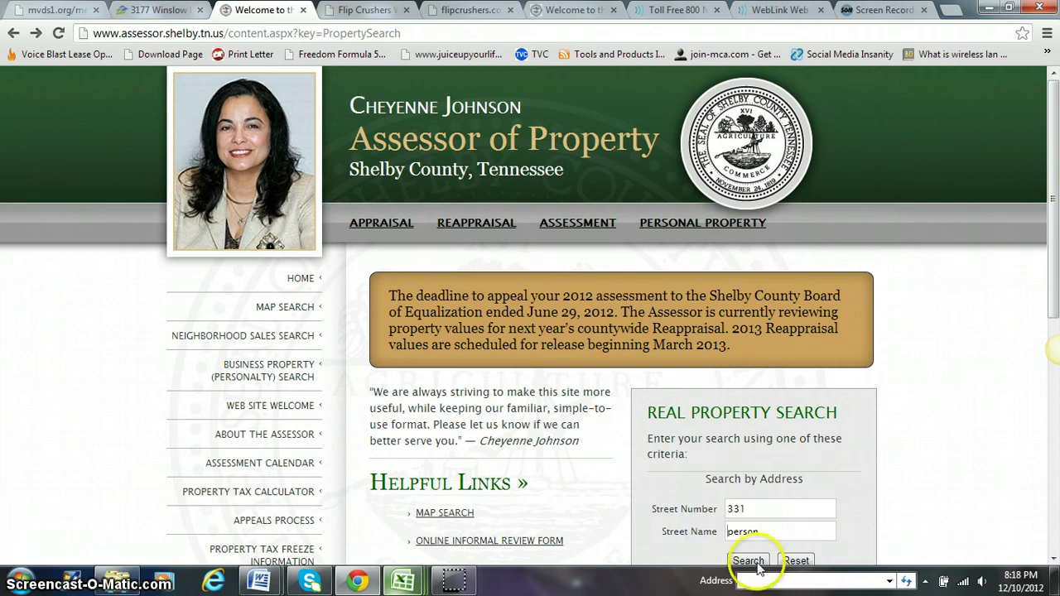
pyautogui.click(756, 562)
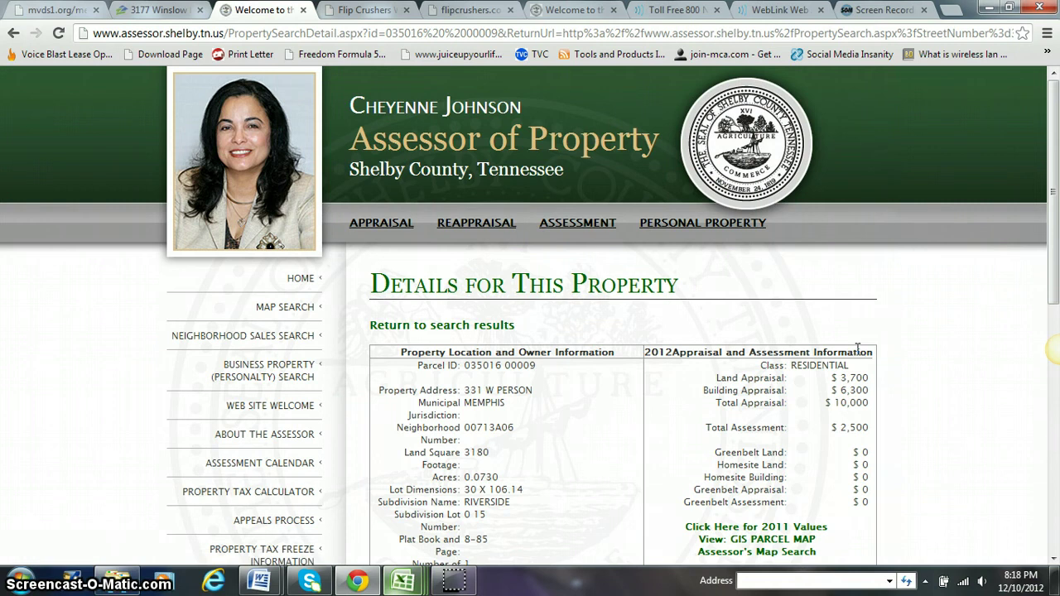
pyautogui.scroll(-2, 689, 357)
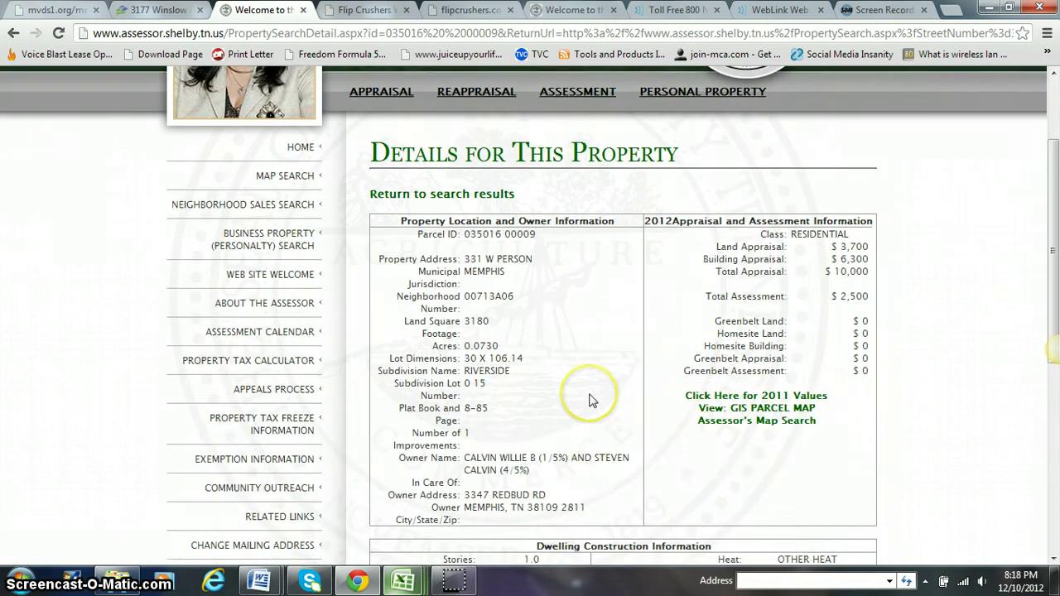
pyautogui.scroll(-1, 593, 401)
pyautogui.scroll(-3, 593, 401)
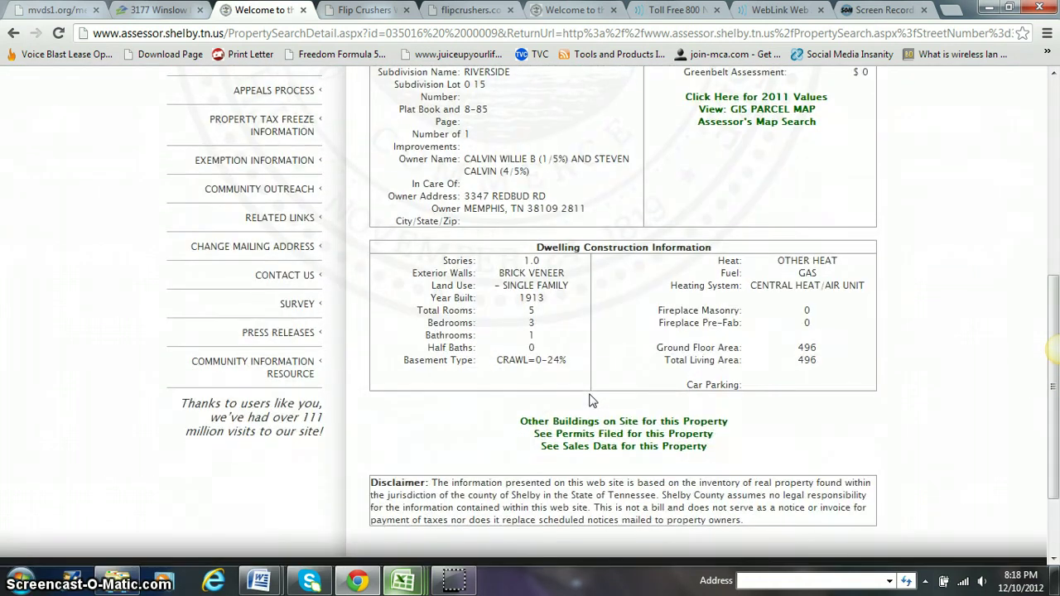
pyautogui.scroll(1, 593, 401)
pyautogui.scroll(4, 593, 401)
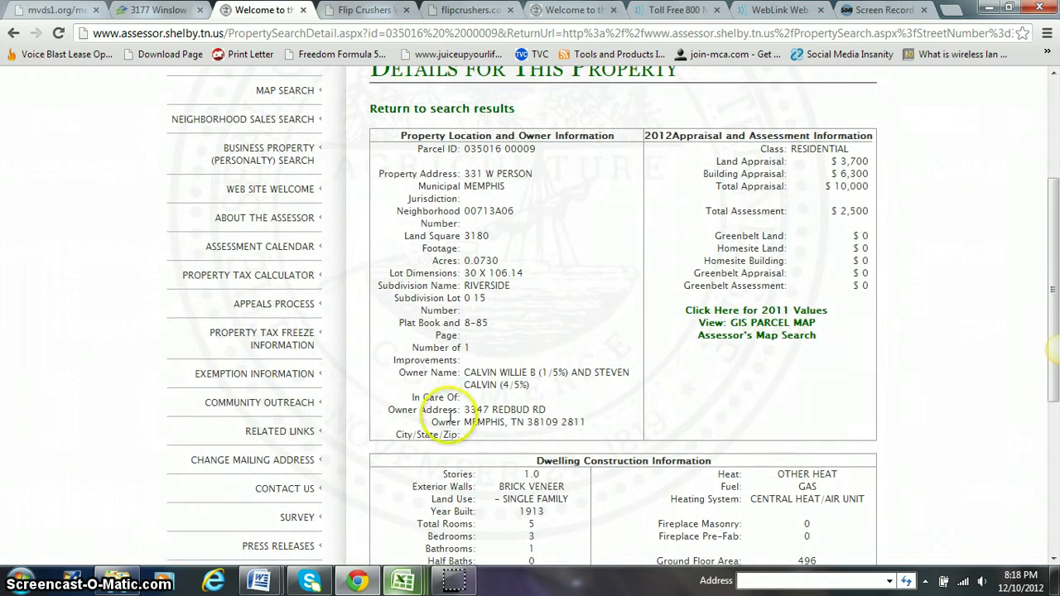
pyautogui.scroll(-4, 497, 439)
pyautogui.scroll(-1, 507, 448)
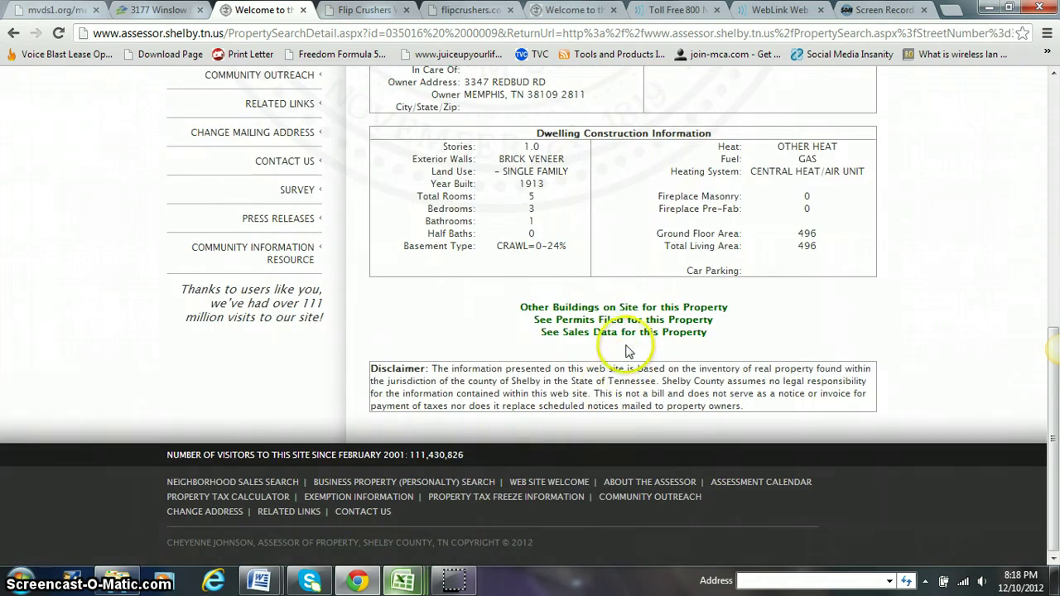
pyautogui.click(627, 332)
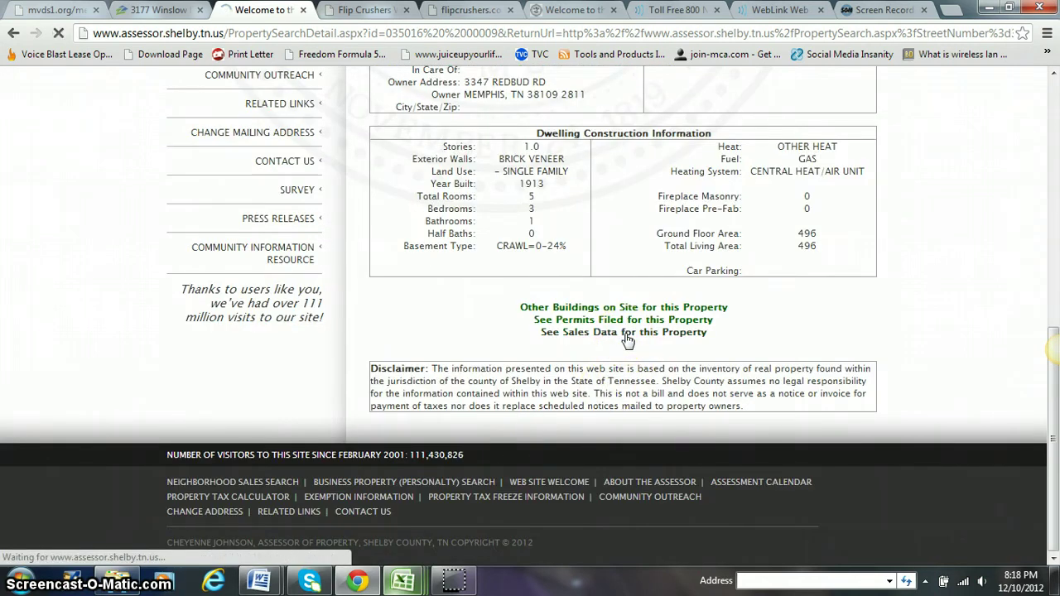
pyautogui.scroll(-1, 627, 340)
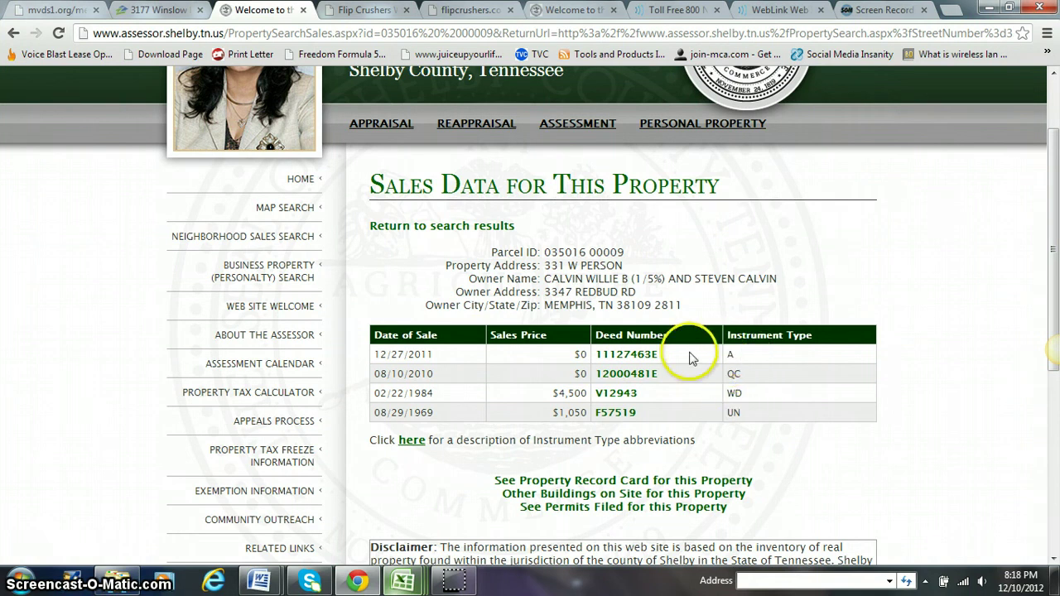
pyautogui.click(579, 353)
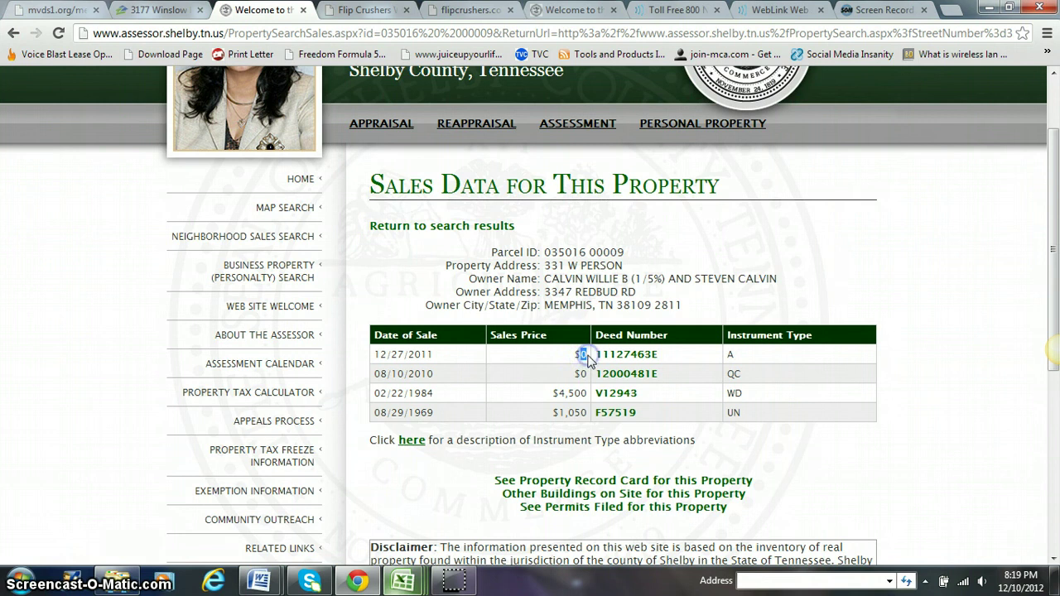
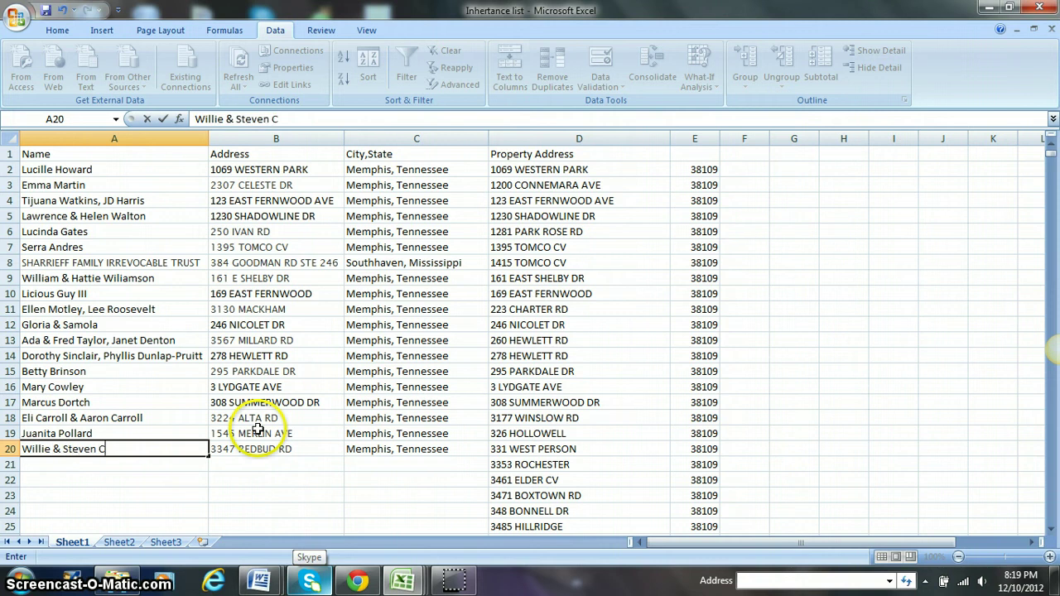
# Step: Check the property record, commit the row 20 owner names, and select D21
pyautogui.click(356, 582)
pyautogui.click(357, 582)
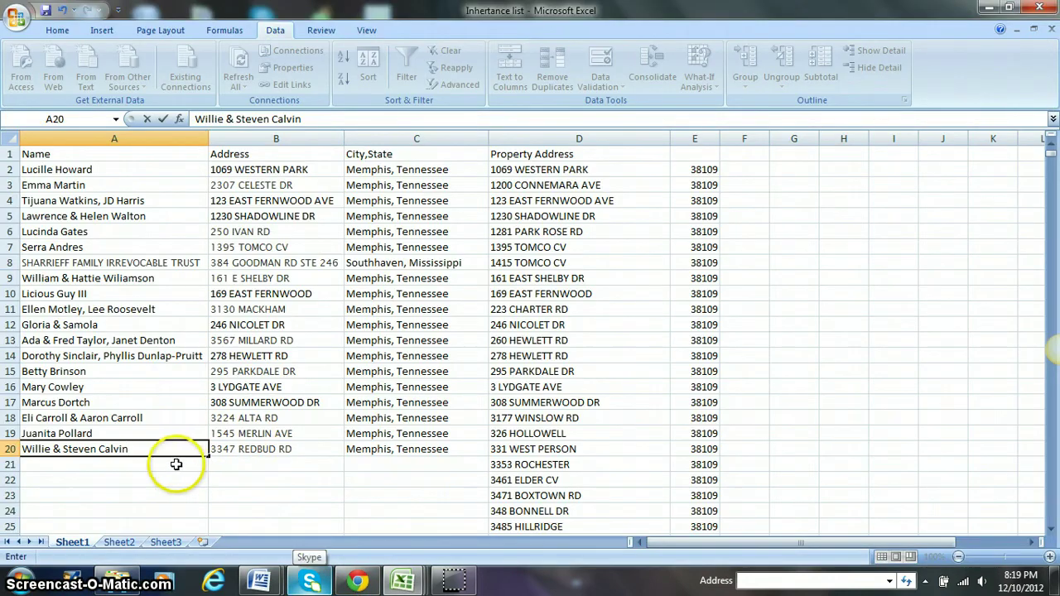
pyautogui.click(173, 464)
pyautogui.click(531, 464)
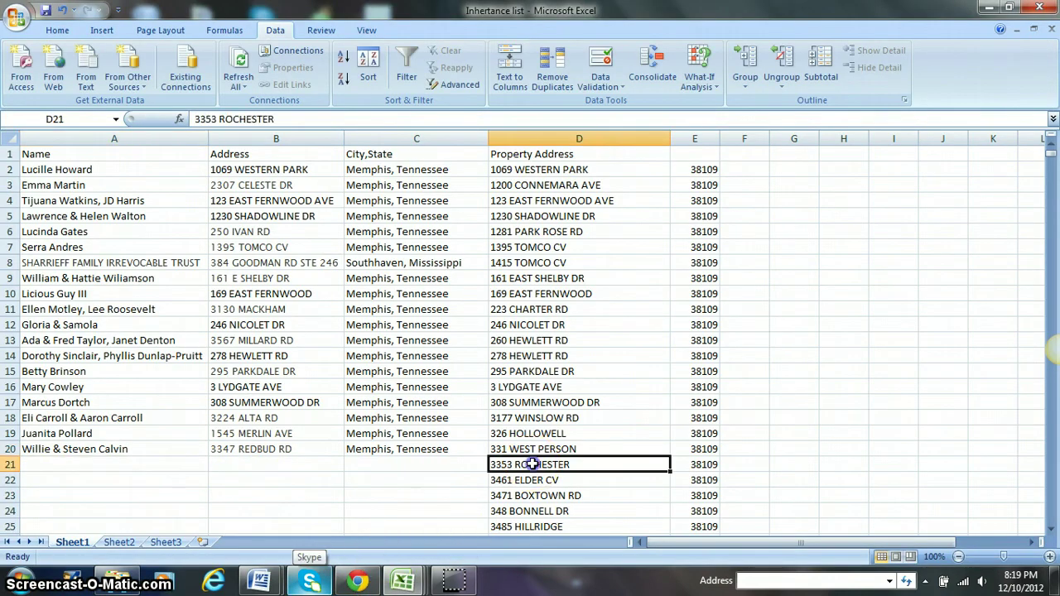
# Step: Search the assessor site for the address starting 335 and open the matching property record
pyautogui.click(364, 583)
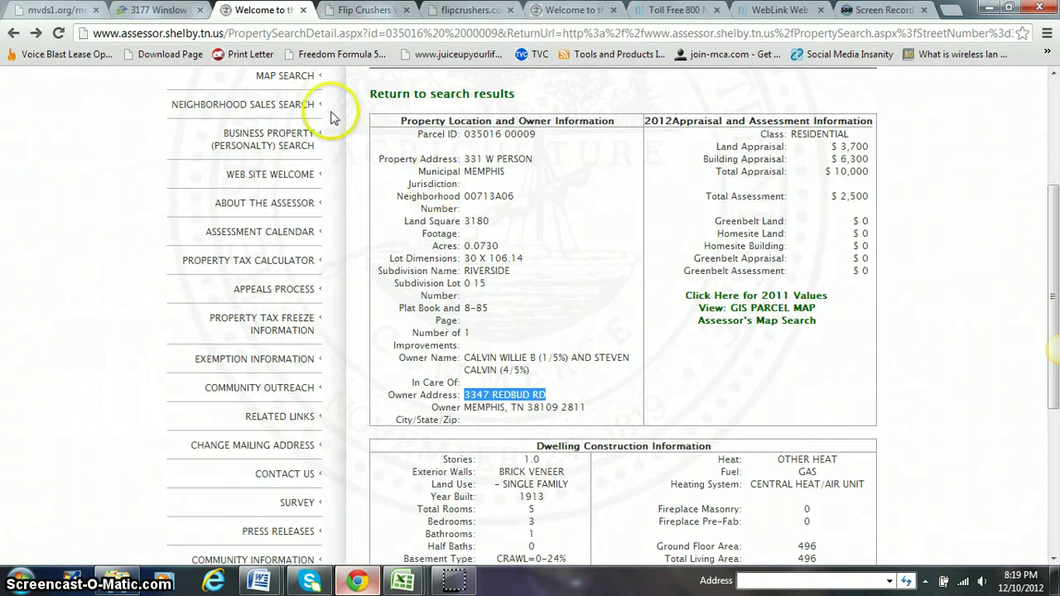
pyautogui.scroll(3, 402, 135)
pyautogui.click(312, 279)
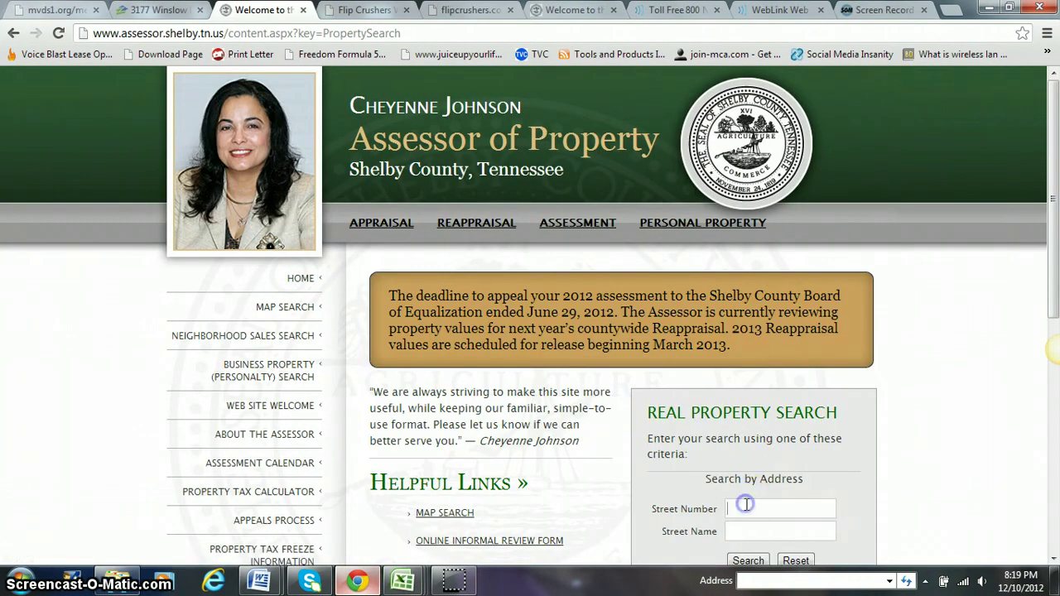
pyautogui.write('3353')
pyautogui.press('capslock')
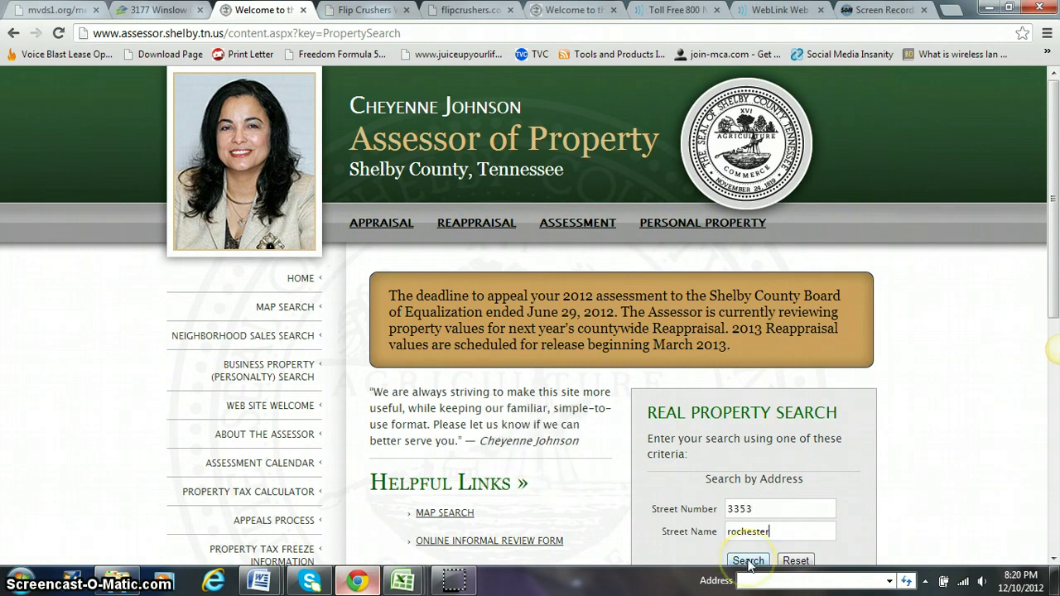
pyautogui.click(749, 562)
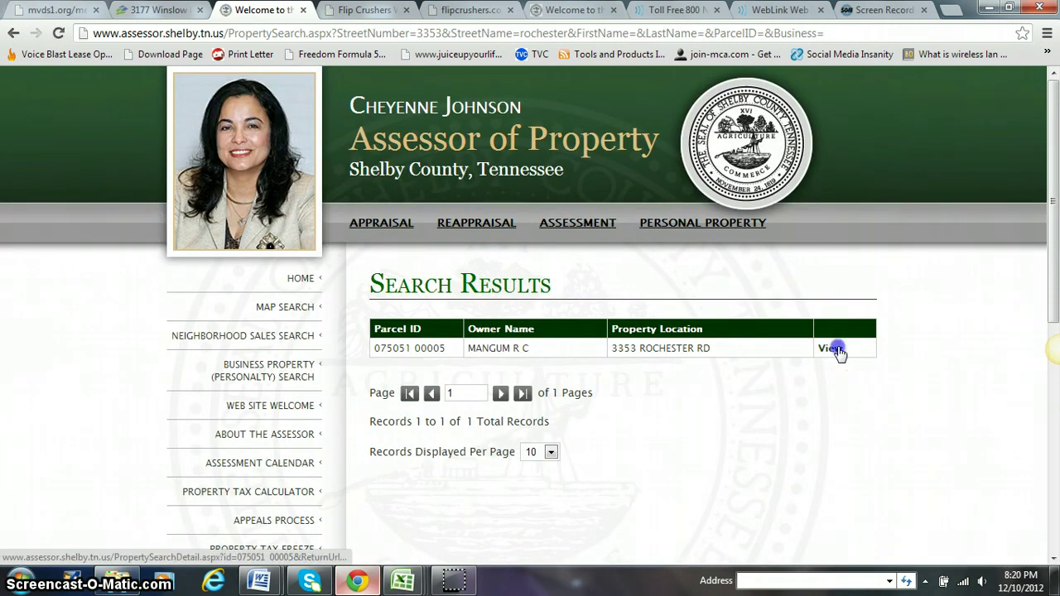
pyautogui.click(831, 351)
# Step: Check the latest sale price in Sales Data, then copy the owner address from the record
pyautogui.scroll(-2, 742, 356)
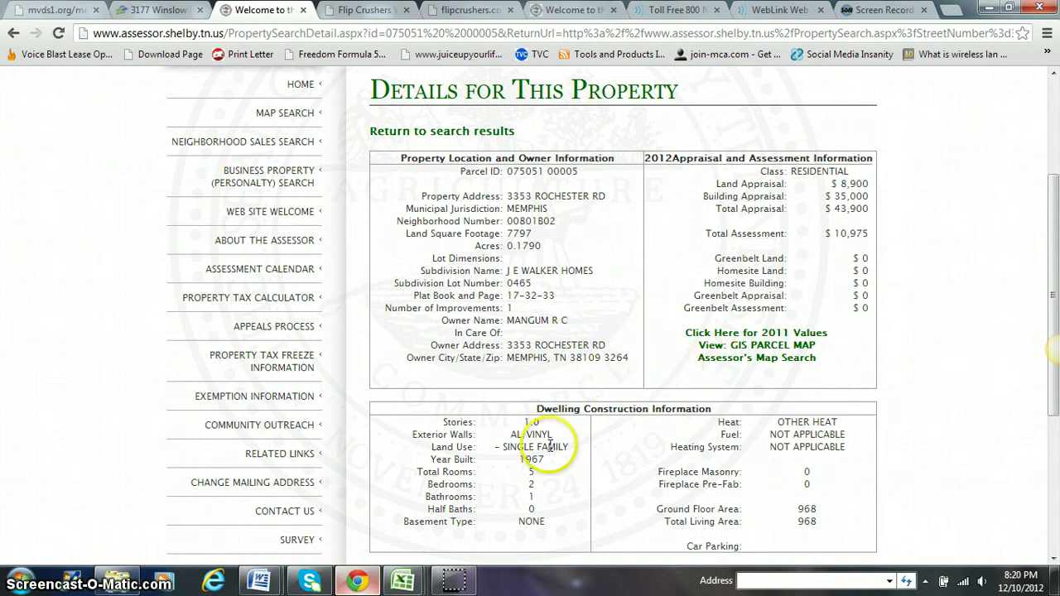
pyautogui.scroll(-3, 550, 445)
pyautogui.click(616, 386)
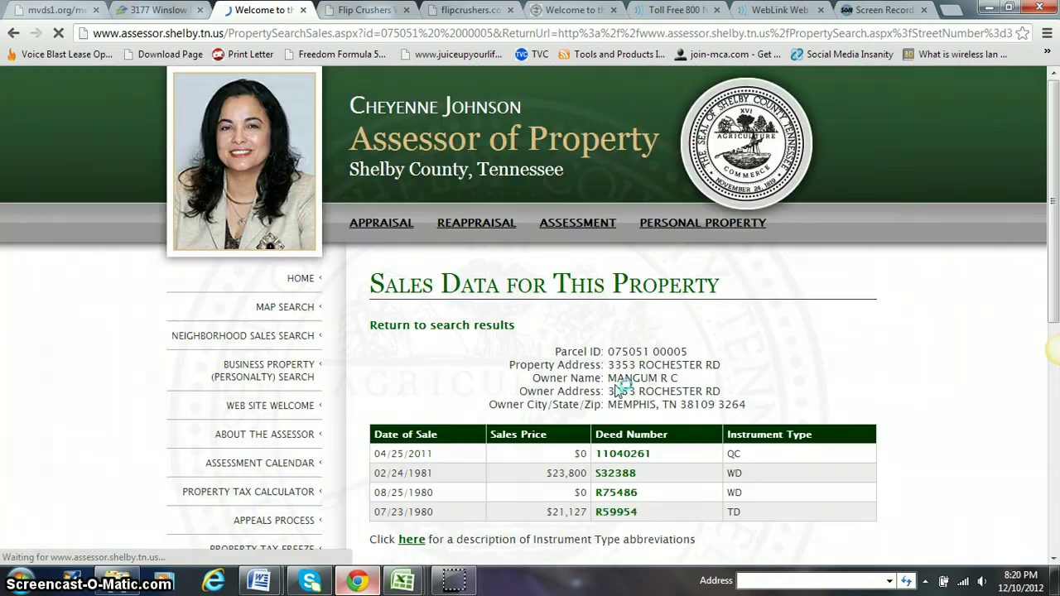
pyautogui.click(468, 387)
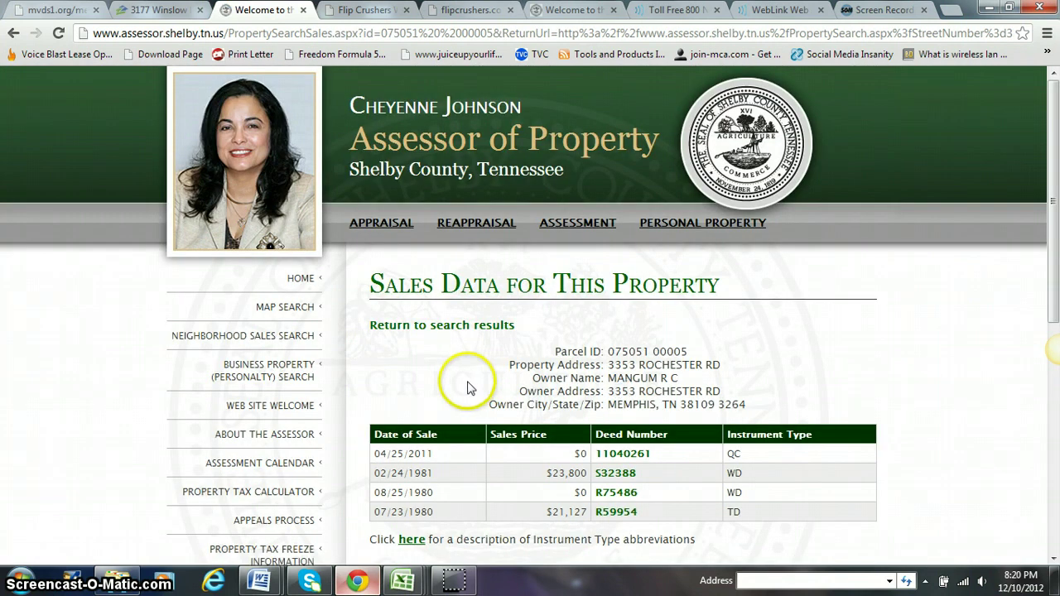
pyautogui.scroll(-1, 468, 388)
pyautogui.moveTo(468, 388); pyautogui.dragTo(597, 390)
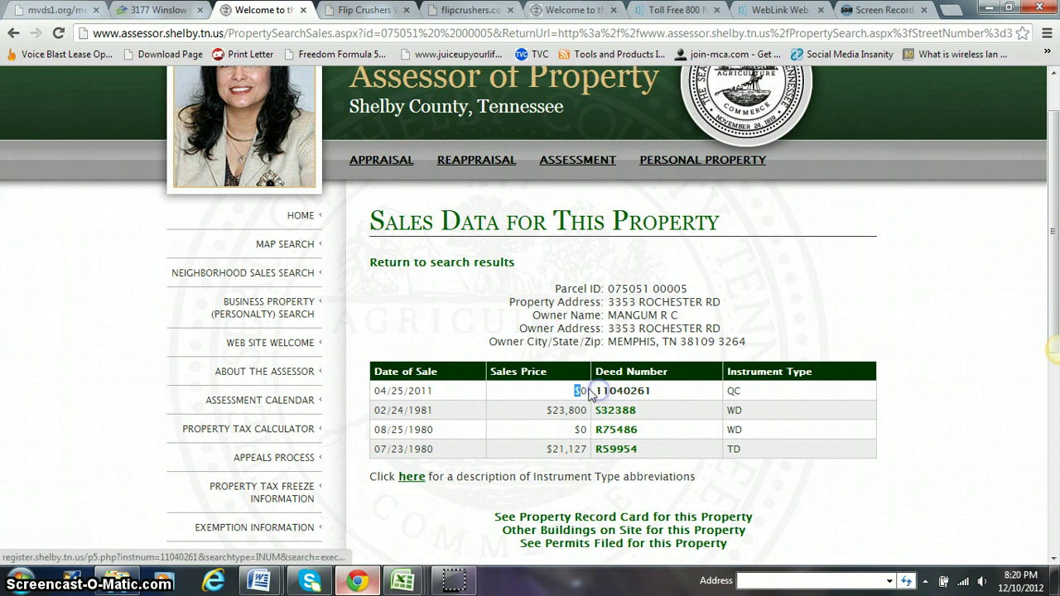
pyautogui.click(15, 35)
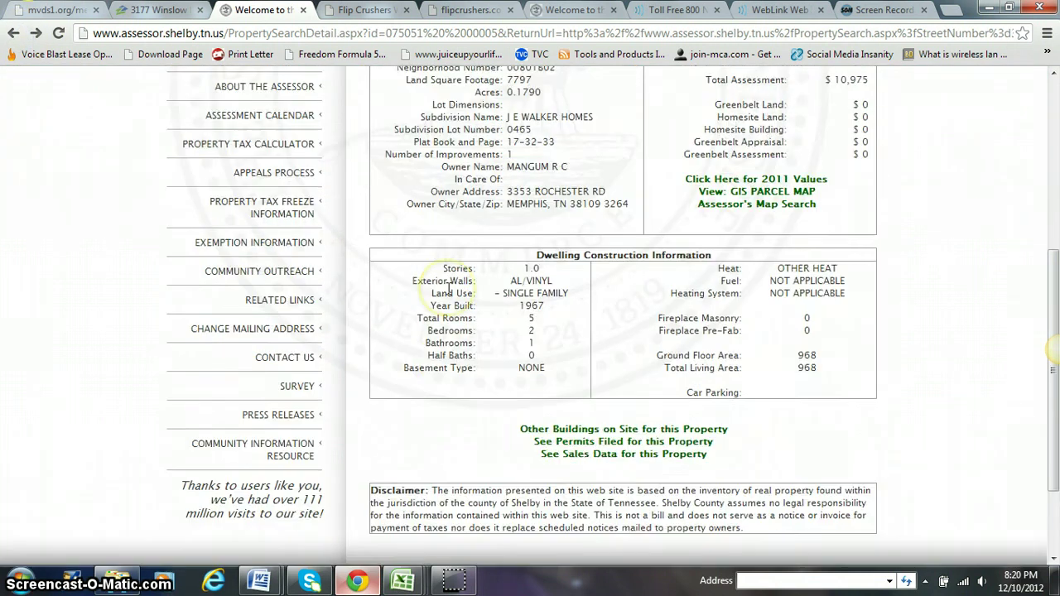
pyautogui.scroll(1, 448, 288)
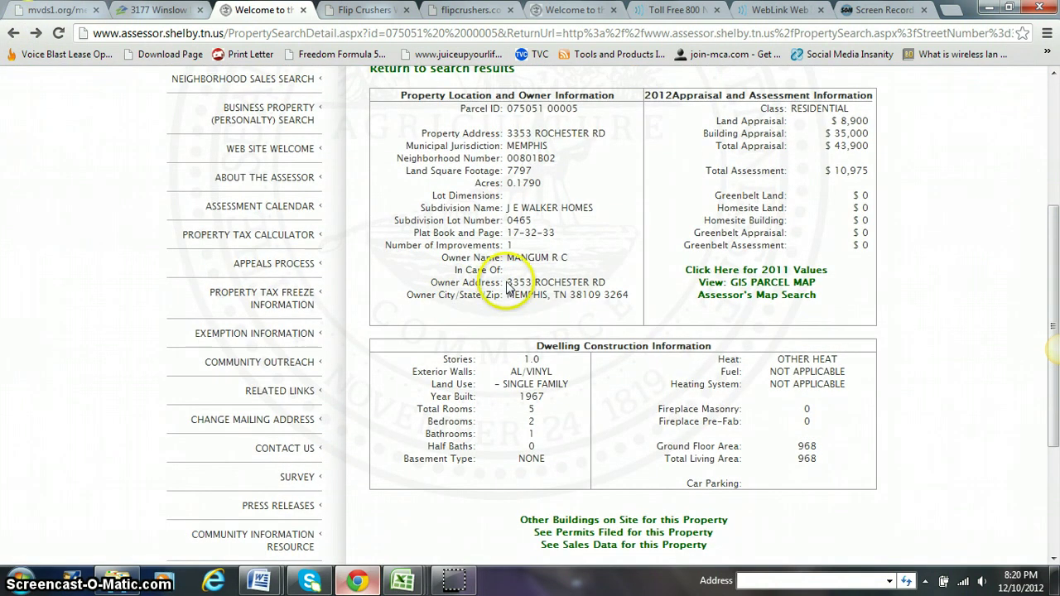
pyautogui.moveTo(508, 282); pyautogui.dragTo(625, 291)
pyautogui.hotkey('ctrl', 'c')
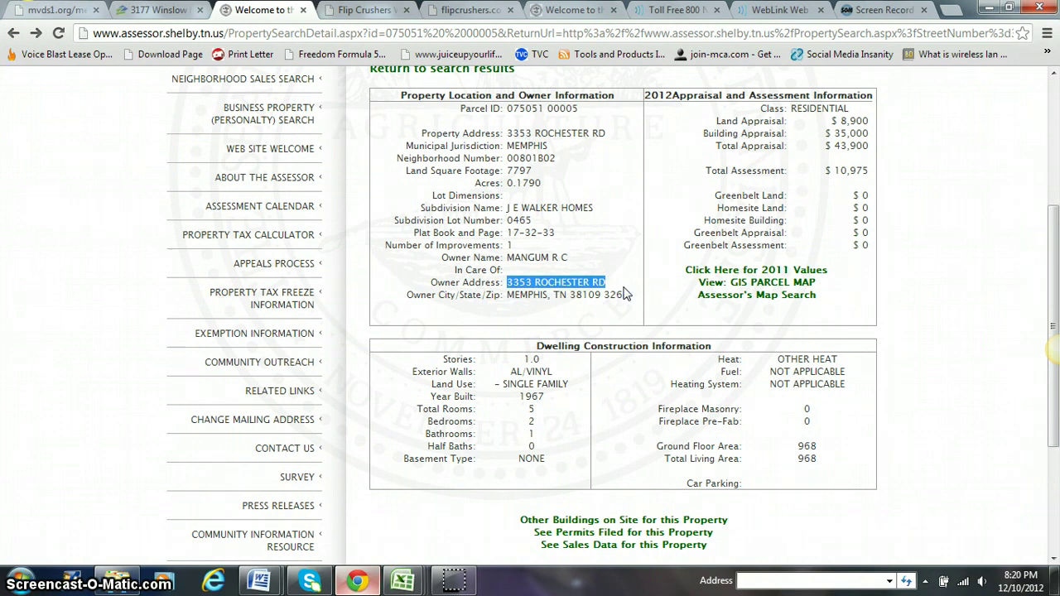
pyautogui.click(403, 580)
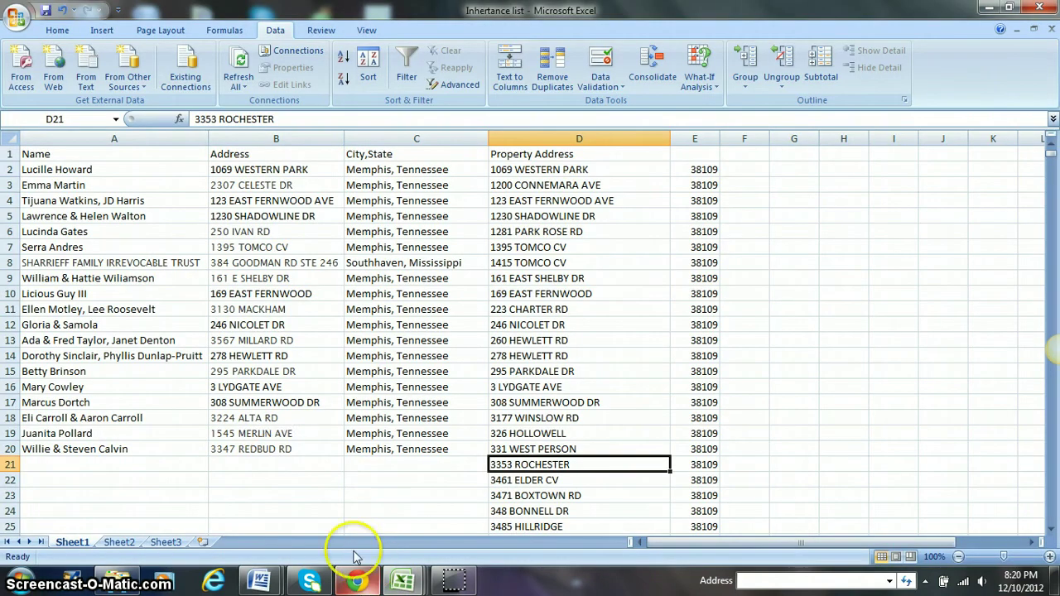
# Step: Paste the owner address into B21 and fill C21 with Memphis, Tennessee
pyautogui.click(274, 459)
pyautogui.hotkey('ctrl', 'v')
pyautogui.press('Tab')
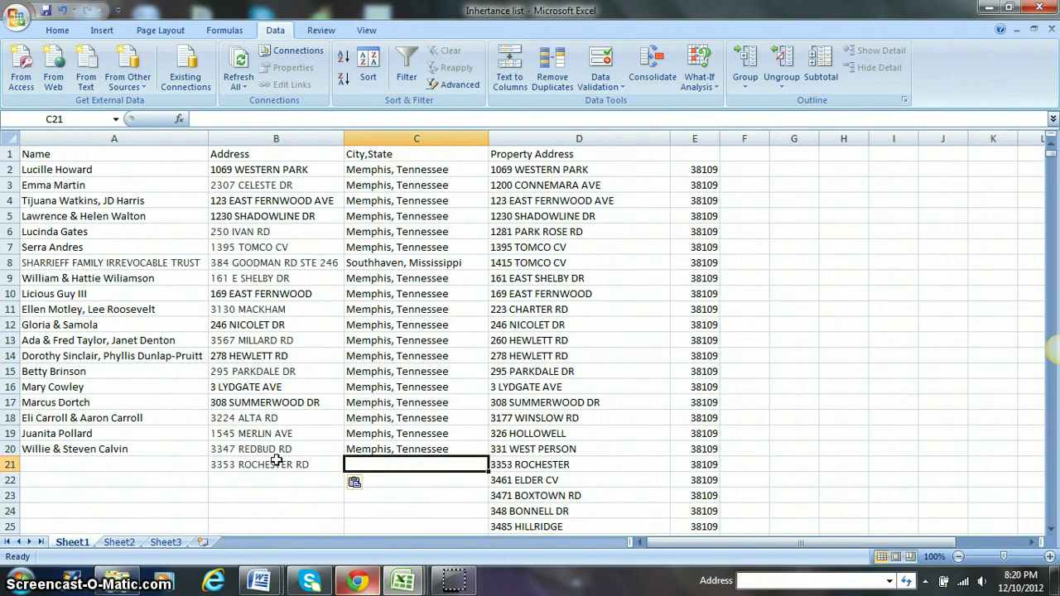
pyautogui.write('M')
pyautogui.press('Left')
pyautogui.press('Left')
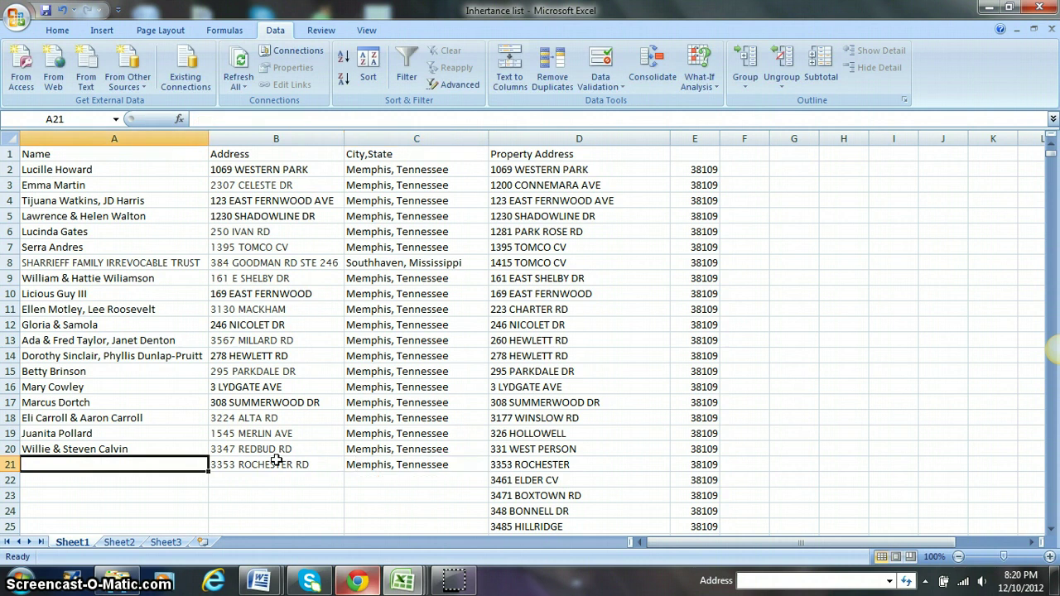
# Step: Enter the owner's name in A21 from the assessor record
pyautogui.click(357, 580)
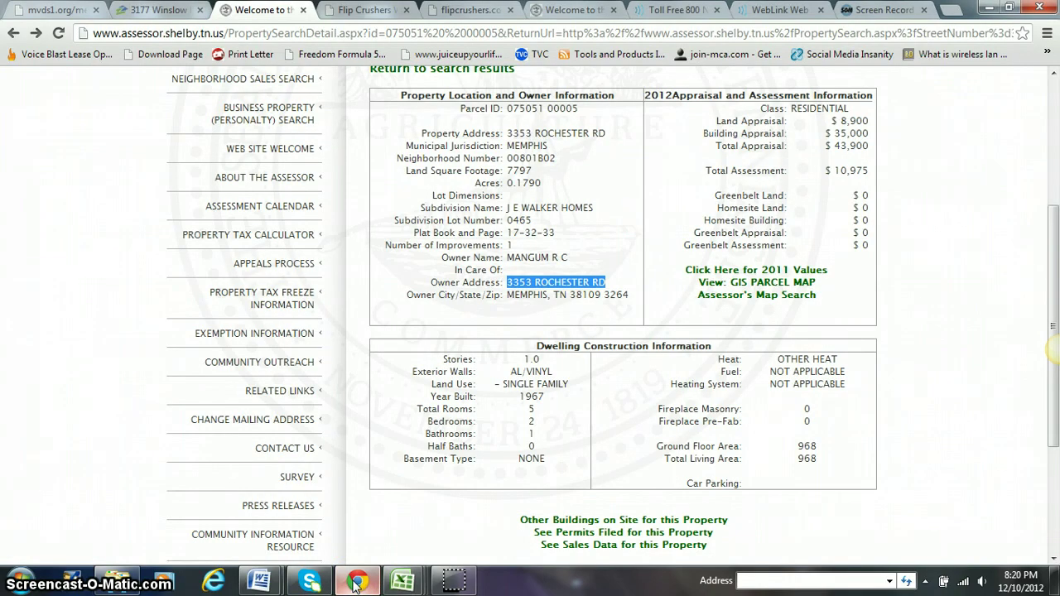
pyautogui.click(356, 580)
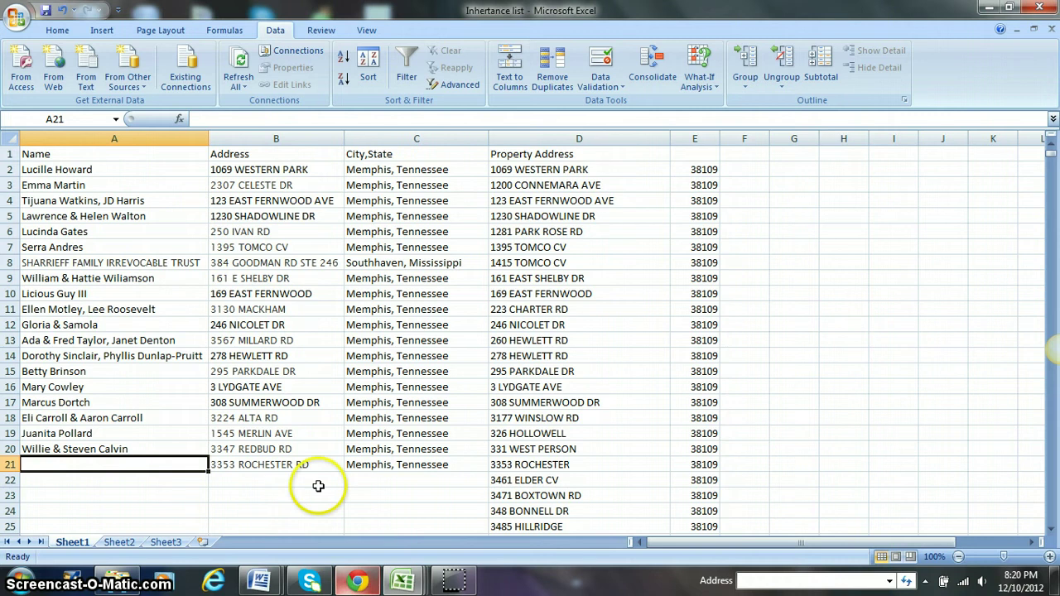
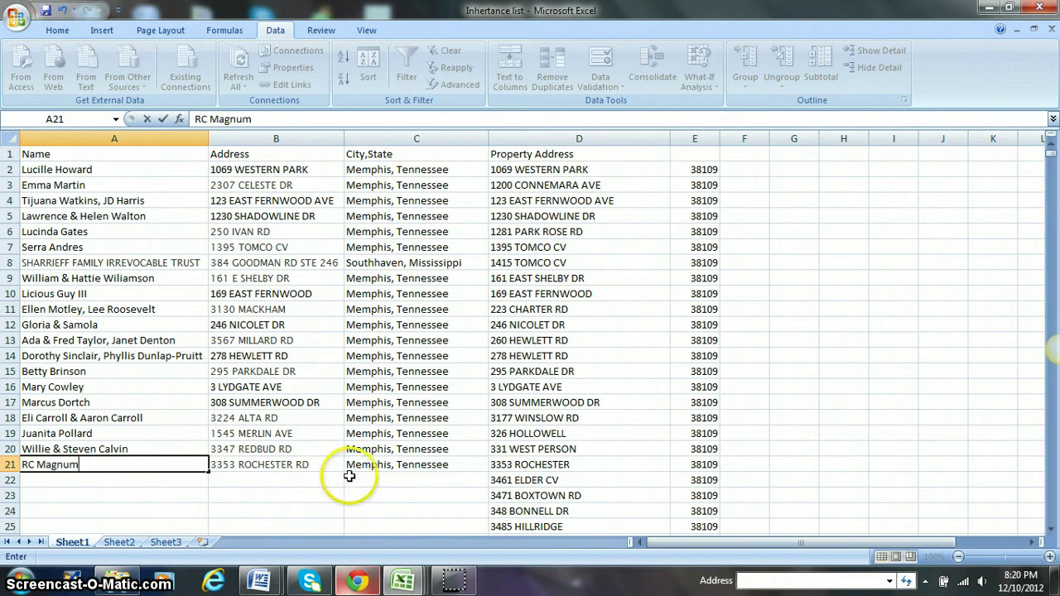
pyautogui.click(350, 476)
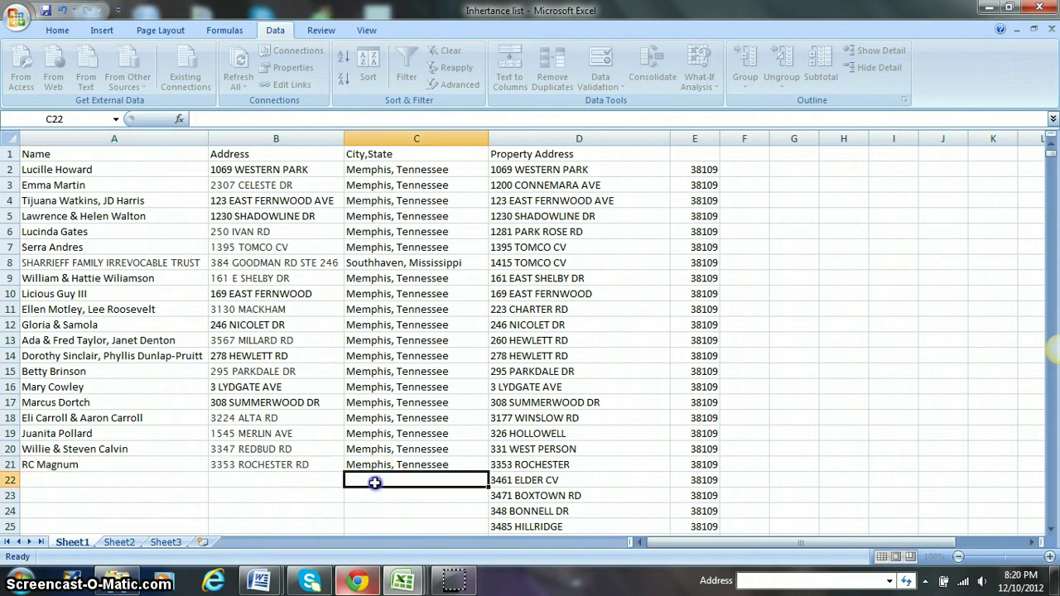
pyautogui.click(356, 580)
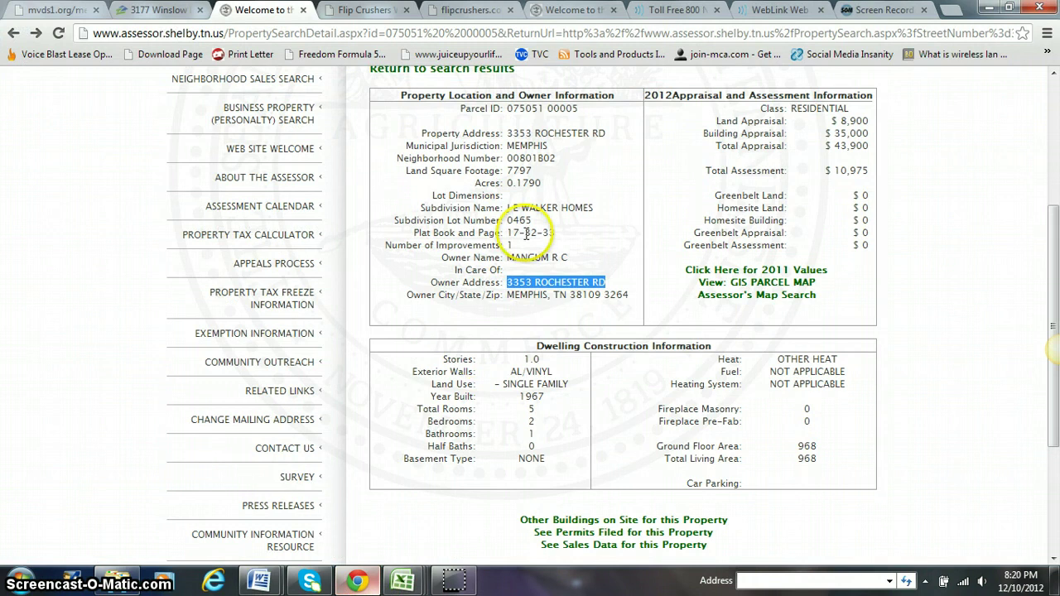
pyautogui.moveTo(549, 258); pyautogui.dragTo(568, 258)
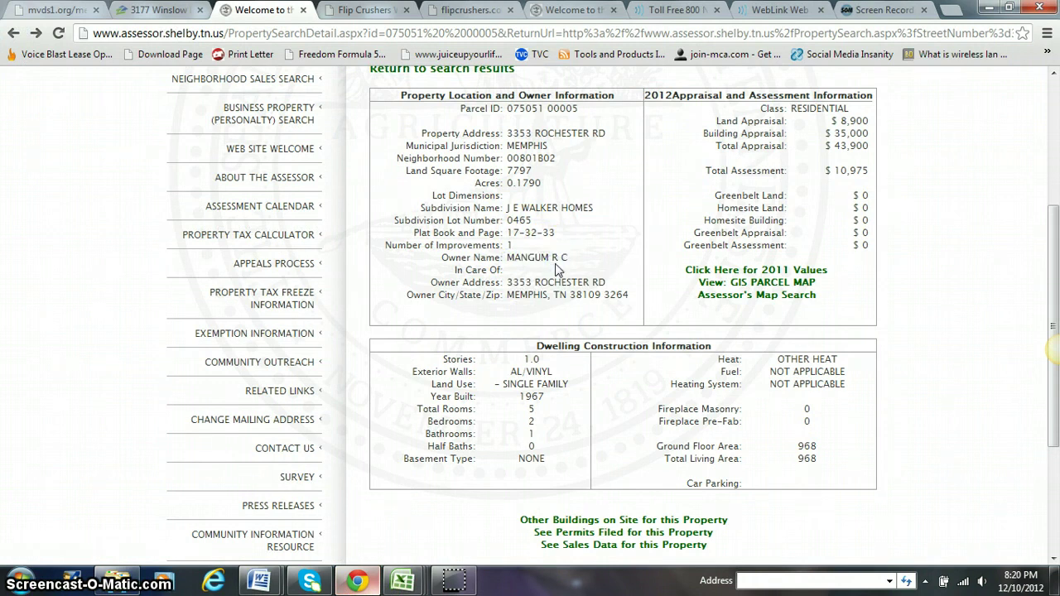
pyautogui.moveTo(556, 267)
pyautogui.mouseDown()
pyautogui.moveTo(505, 290)
pyautogui.moveTo(455, 455)
pyautogui.moveTo(409, 554)
pyautogui.moveTo(521, 331)
pyautogui.mouseUp()
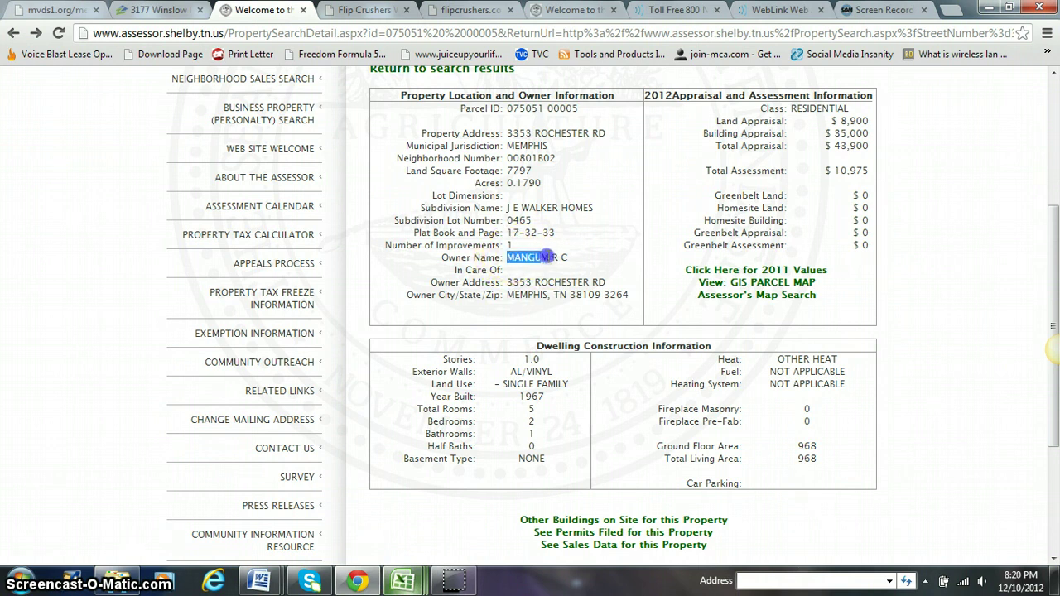
pyautogui.moveTo(556, 256); pyautogui.dragTo(580, 261)
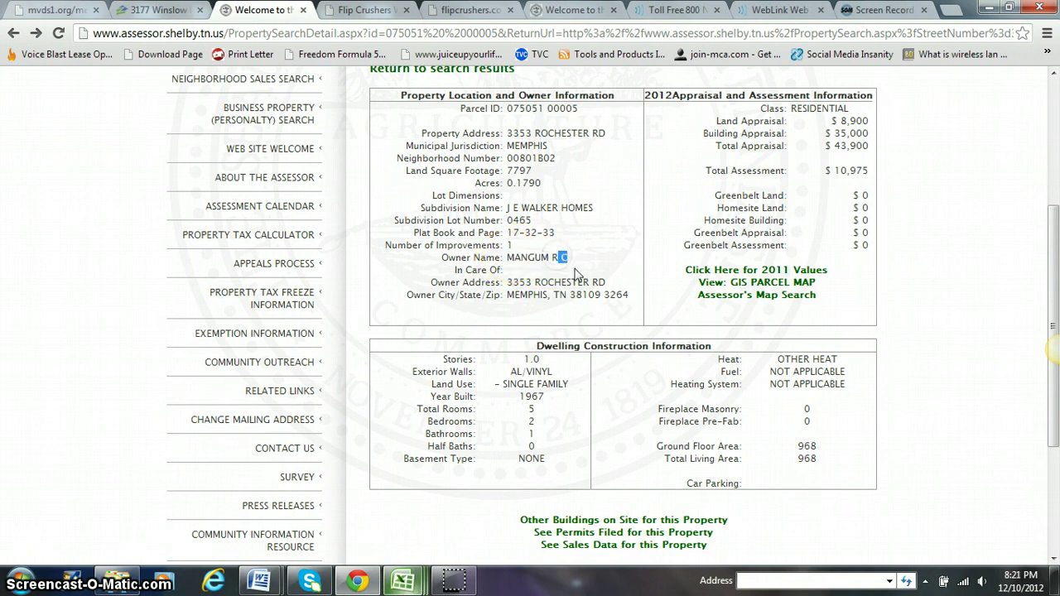